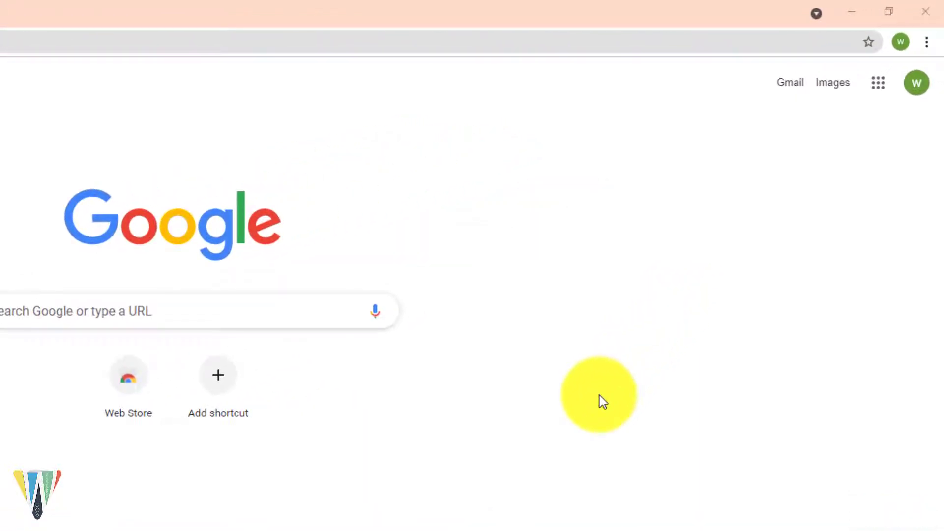
Step: Open the Google apps grid from the top right of the Google homepage
left_click(877, 92)
Step: Open Google Calendar and go to its Settings page
left_click(893, 413)
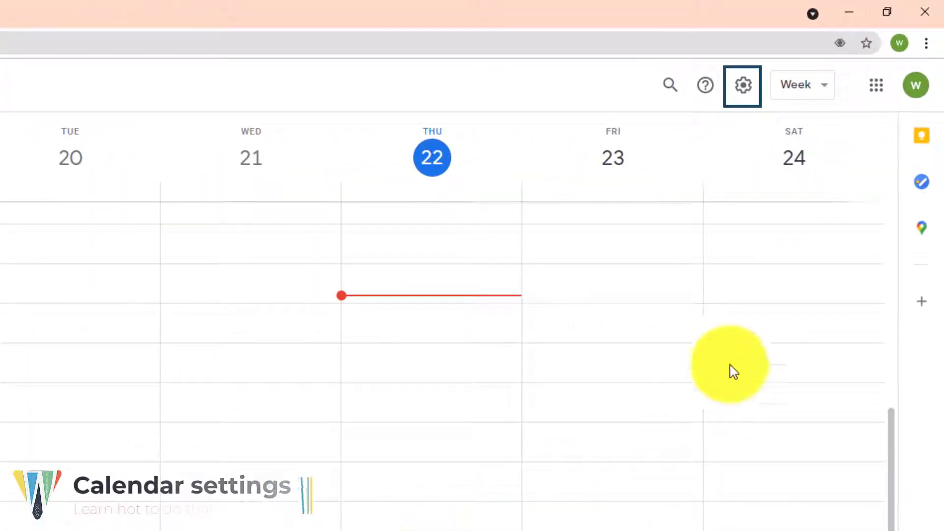
left_click(743, 86)
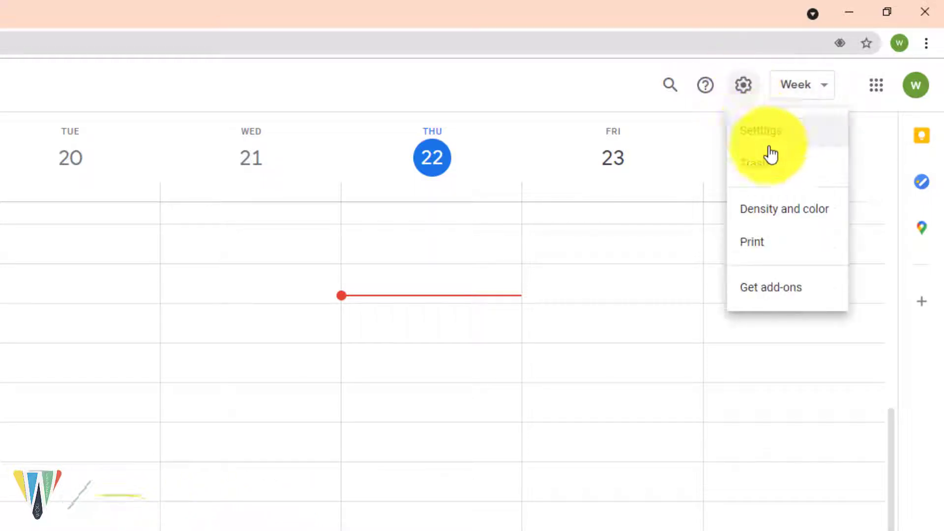
left_click(782, 123)
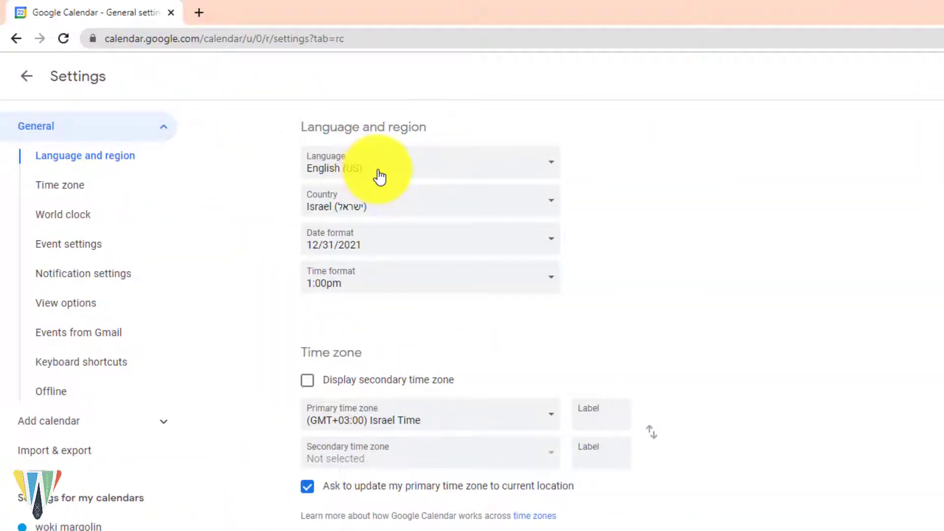
Step: Set the language to English (UK) and the country to United Kingdom
left_click(379, 174)
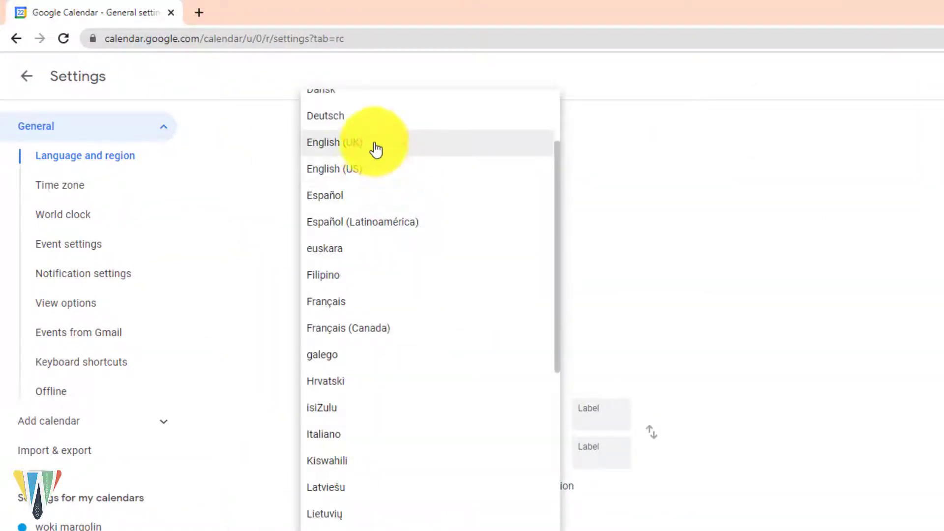
left_click(376, 149)
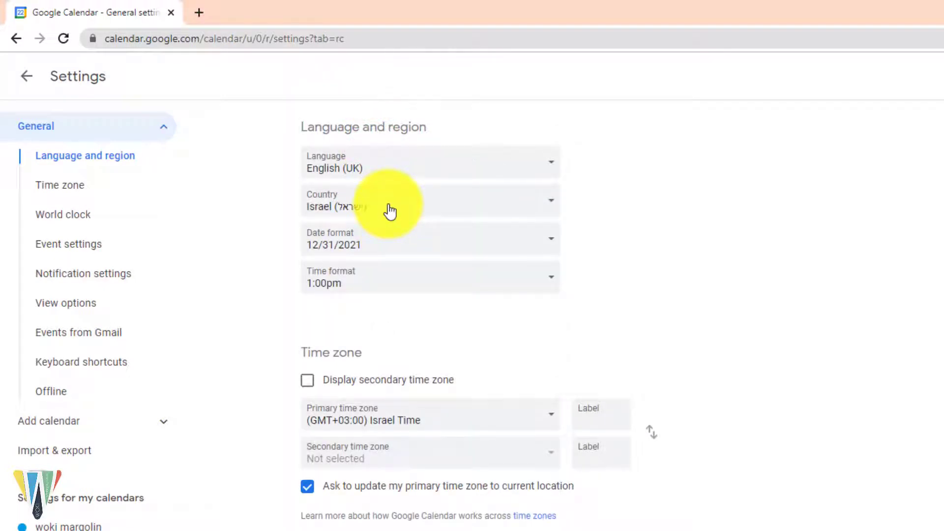
left_click(388, 209)
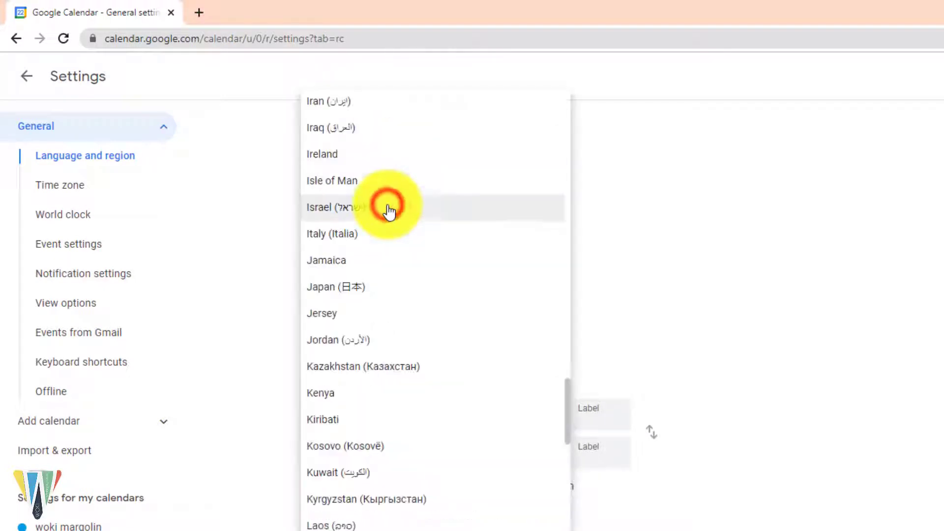
key("Escape")
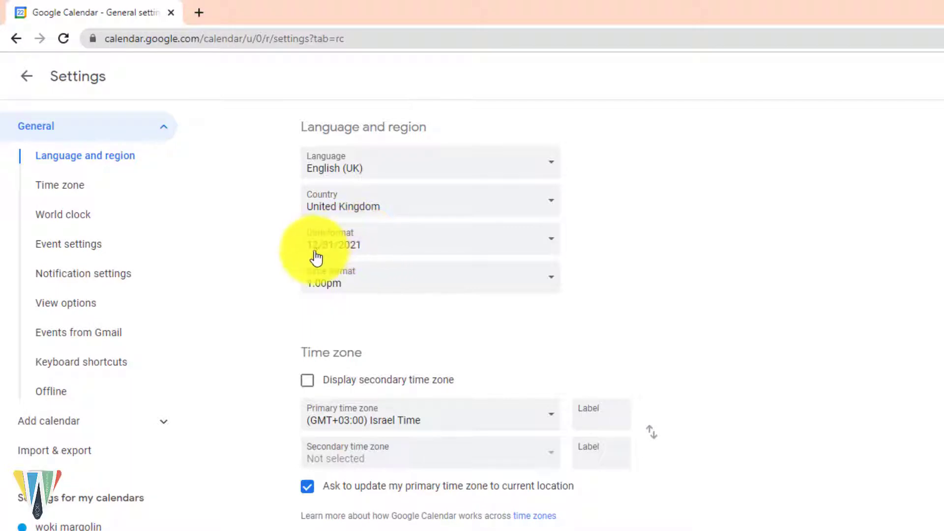
Step: Set the date format to 31/12/2021 and the time format to 13:00
left_click(373, 240)
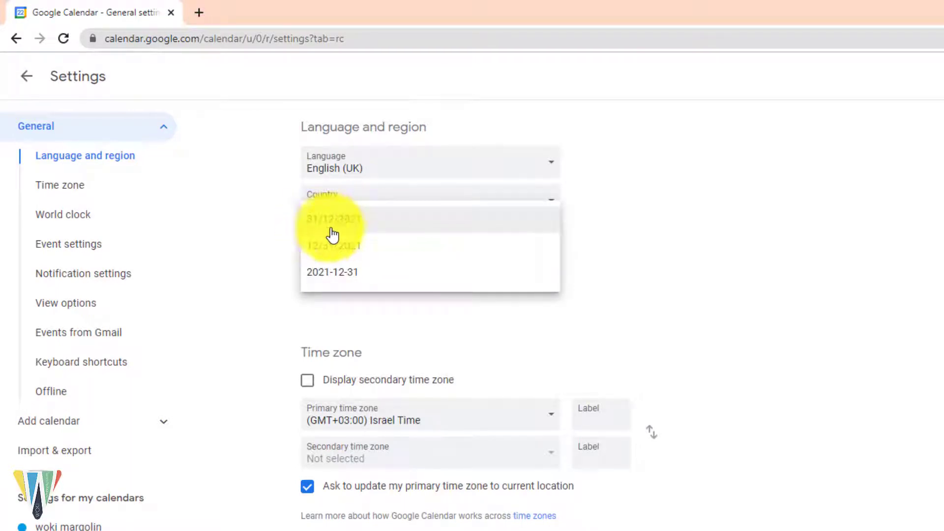
left_click(354, 230)
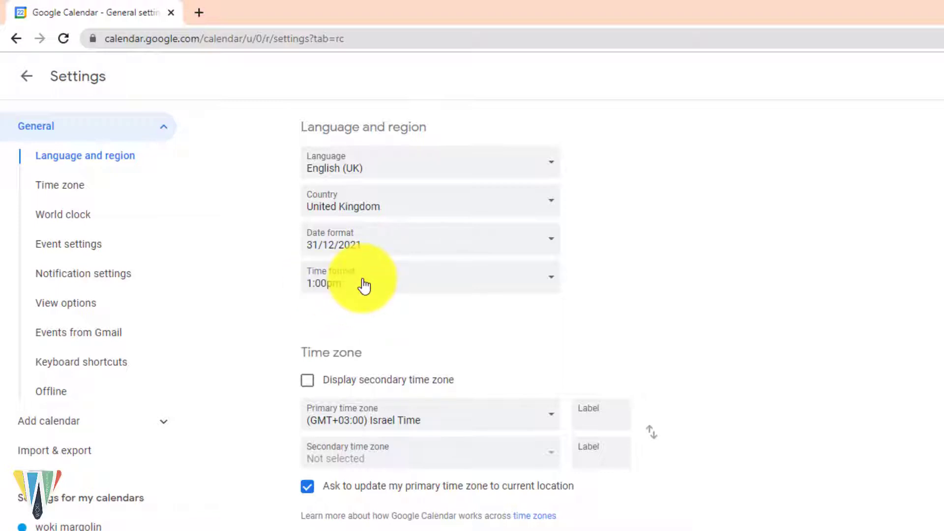
left_click(364, 286)
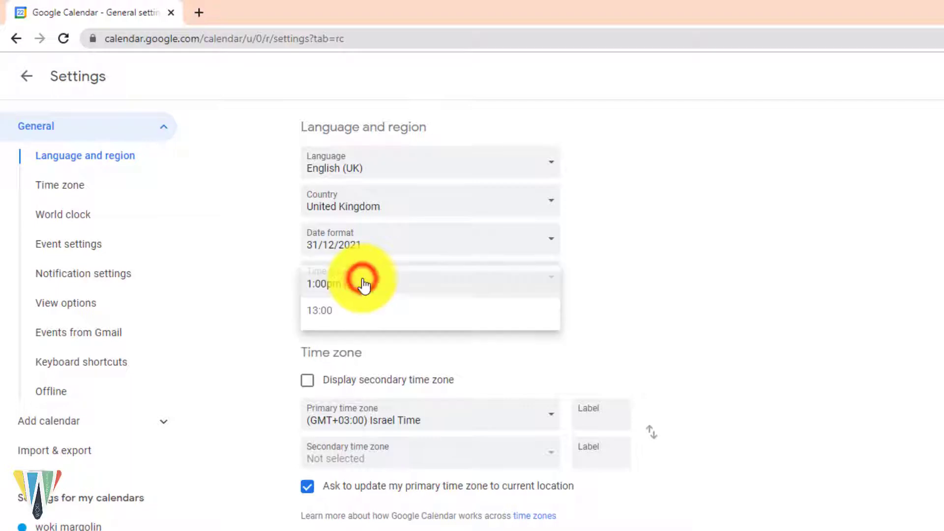
left_click(351, 311)
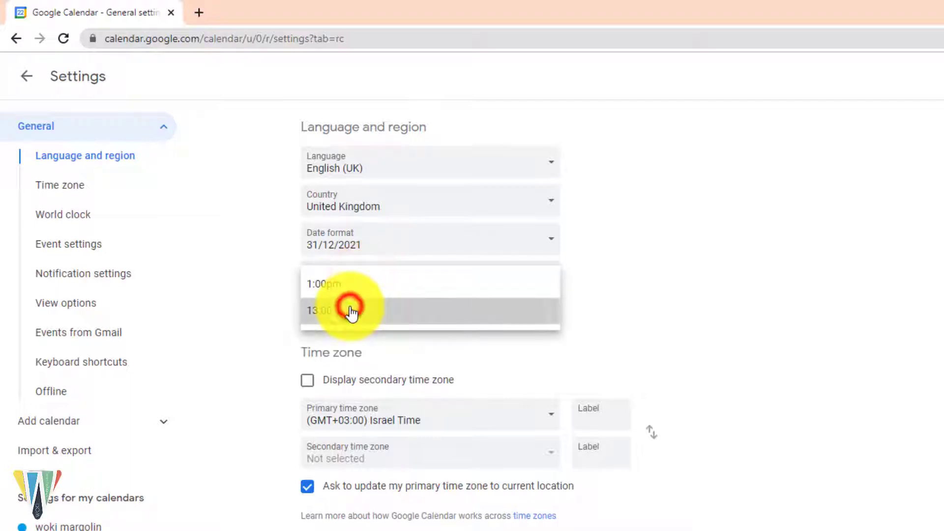
left_click(416, 426)
scroll(433, 374, "down", 10)
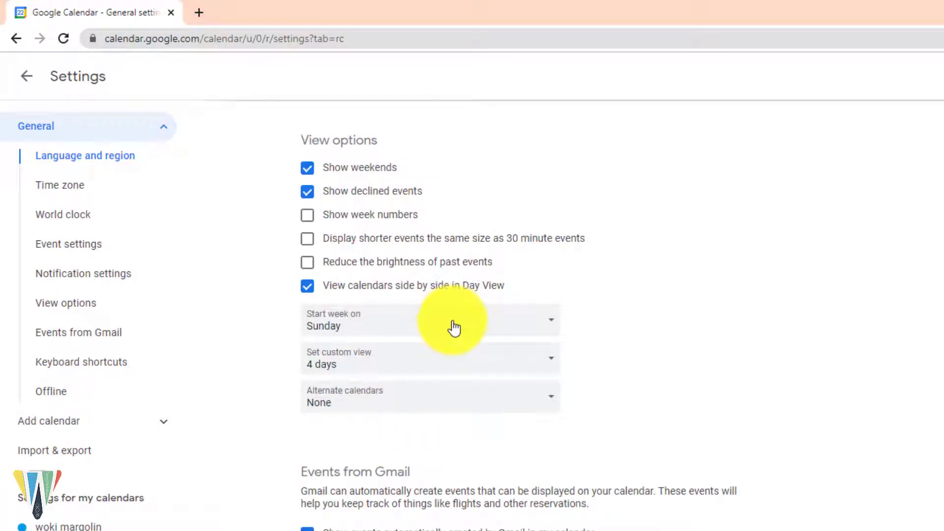
Step: Start weeks on Monday, set the custom view to 5 days, and return to the calendar
left_click(453, 326)
left_click(422, 354)
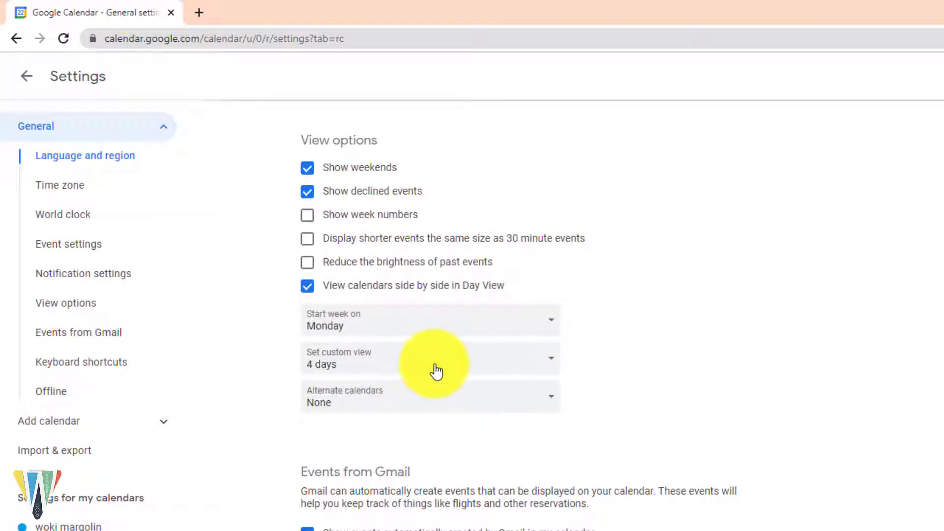
left_click(433, 368)
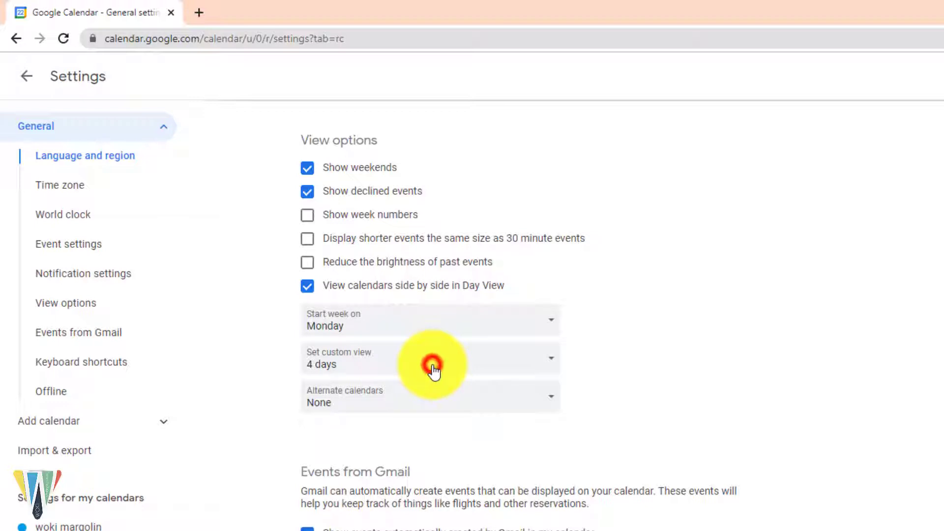
left_click(417, 399)
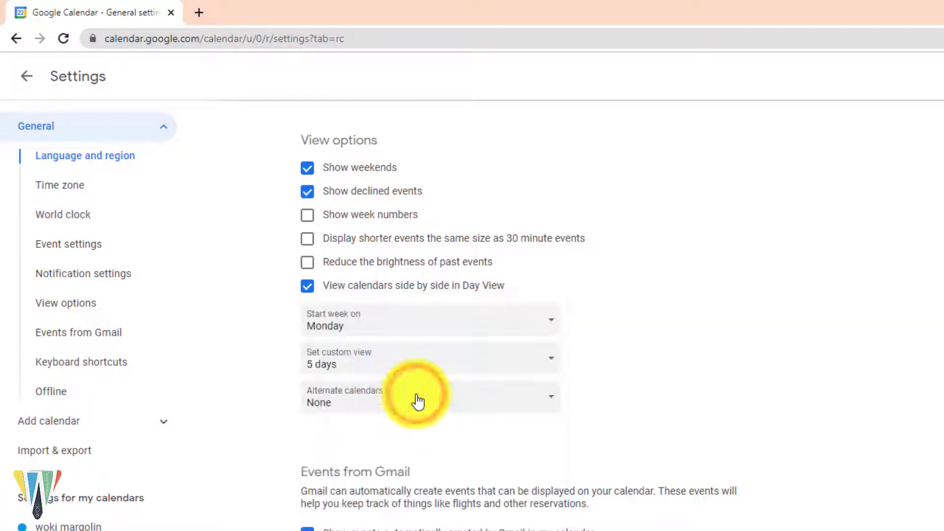
scroll(256, 412, "down", 3)
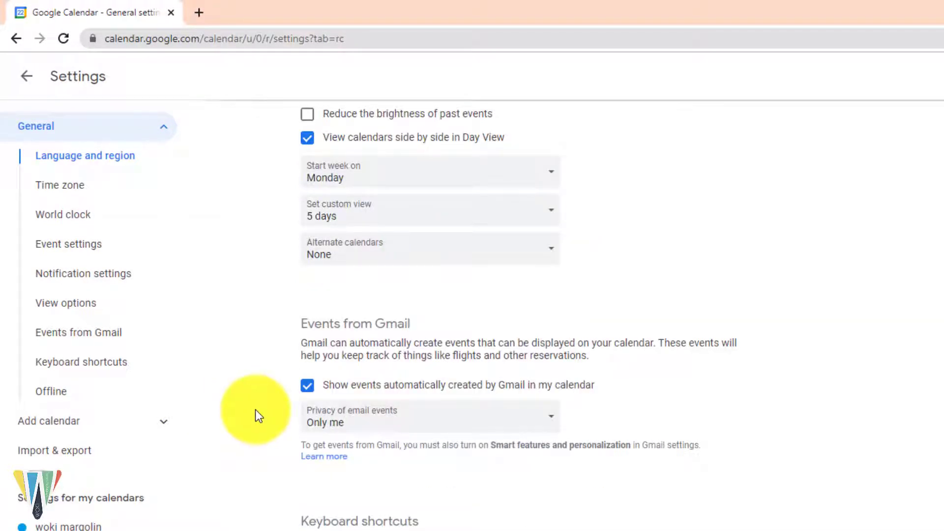
left_click(21, 81)
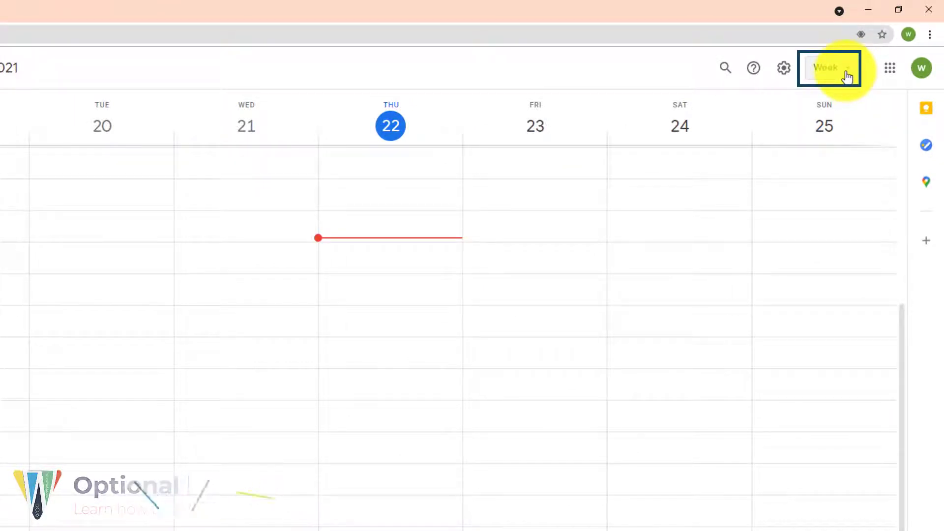
left_click(848, 76)
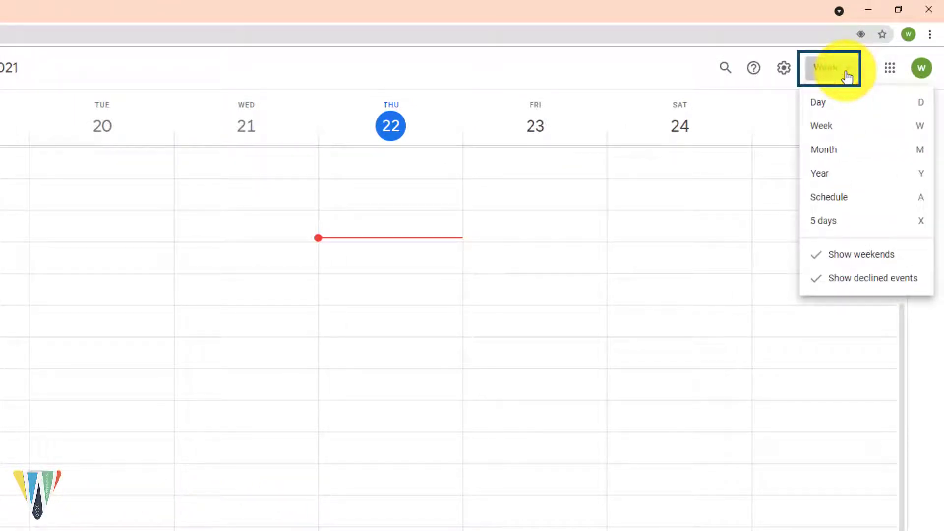
left_click(860, 109)
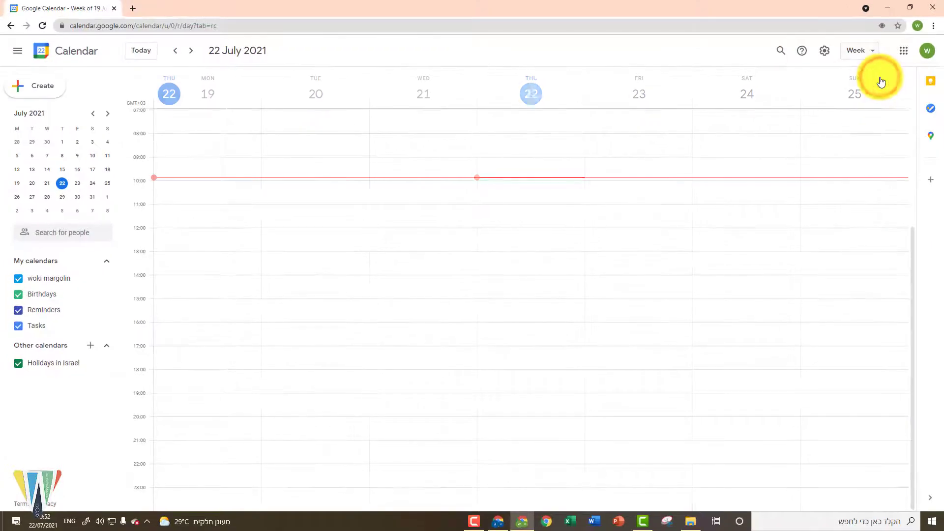
left_click(863, 51)
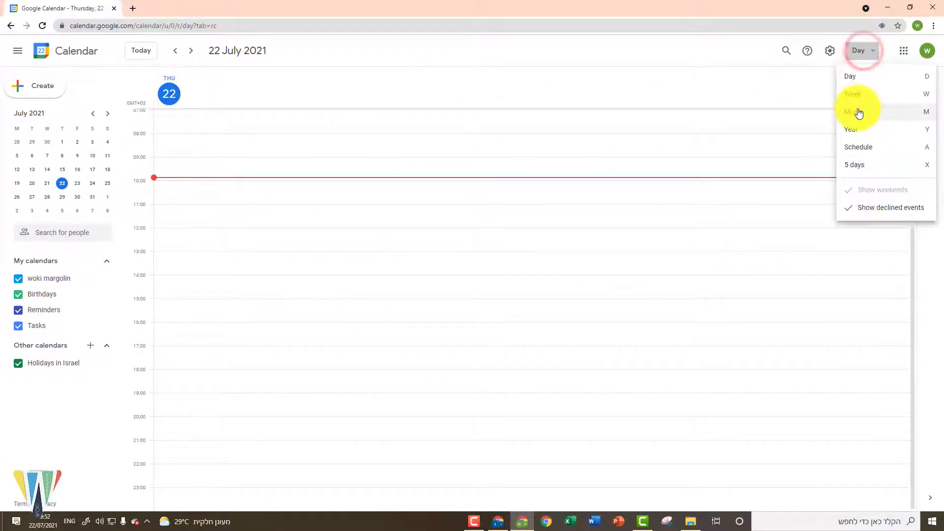
left_click(858, 111)
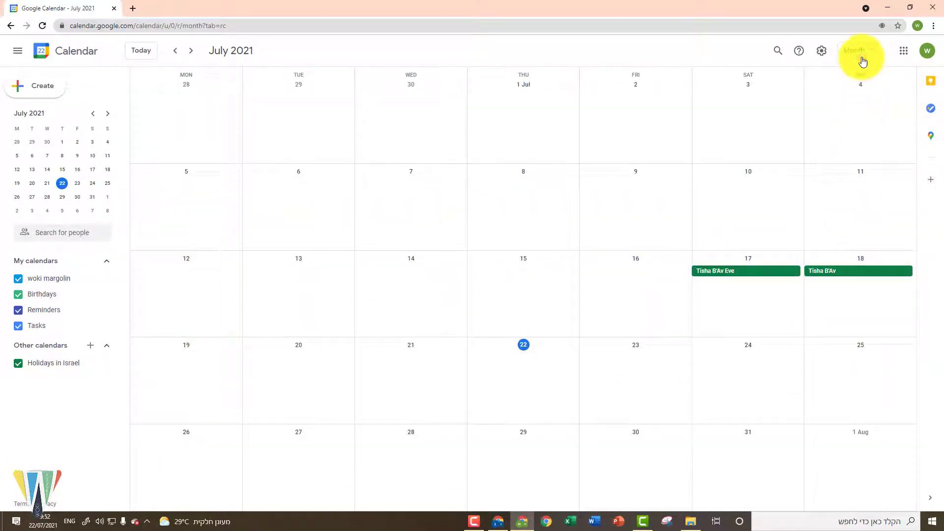
left_click(862, 58)
left_click(851, 130)
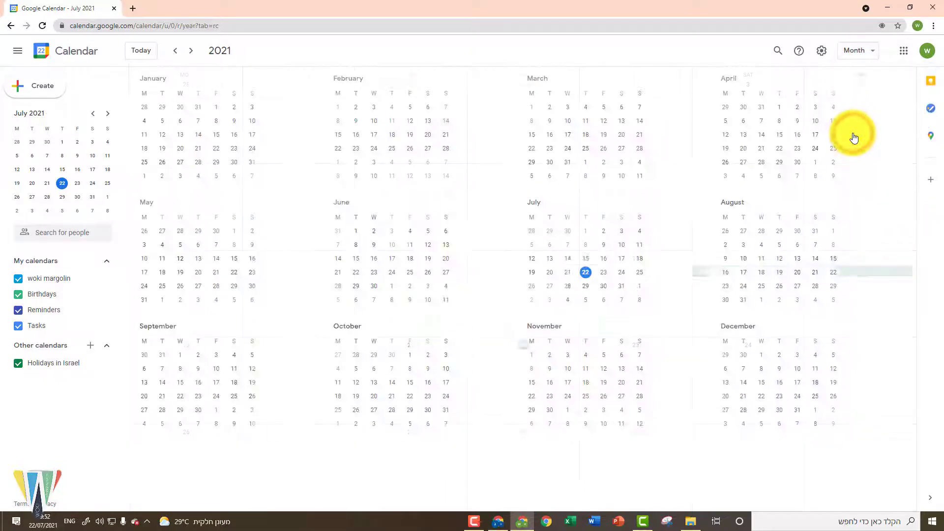
left_click(857, 49)
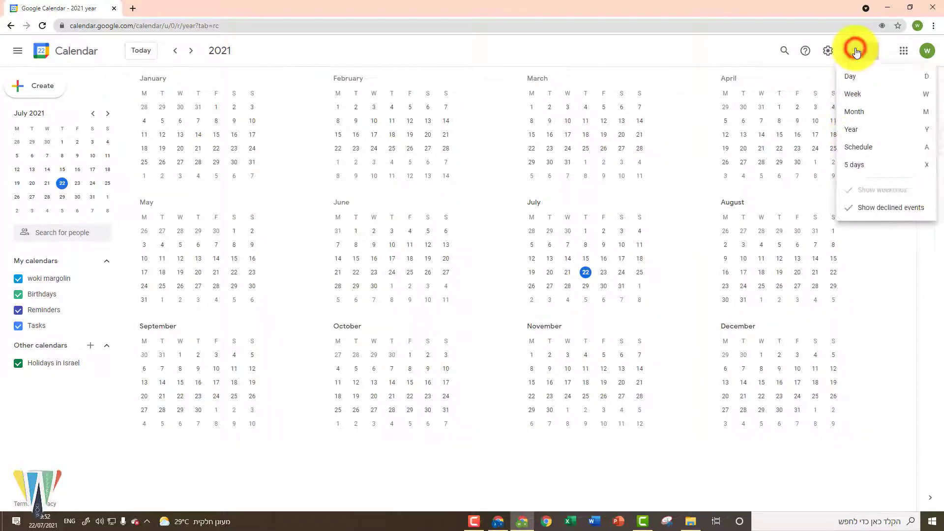
left_click(859, 95)
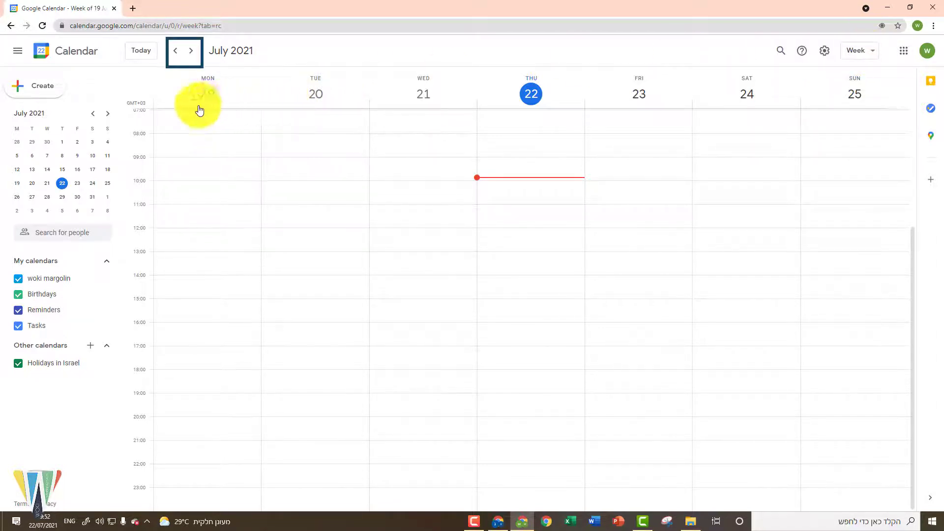
Step: Browse ahead through August–November 2021 in Month view, jump back to today, then show Week view
left_click(190, 53)
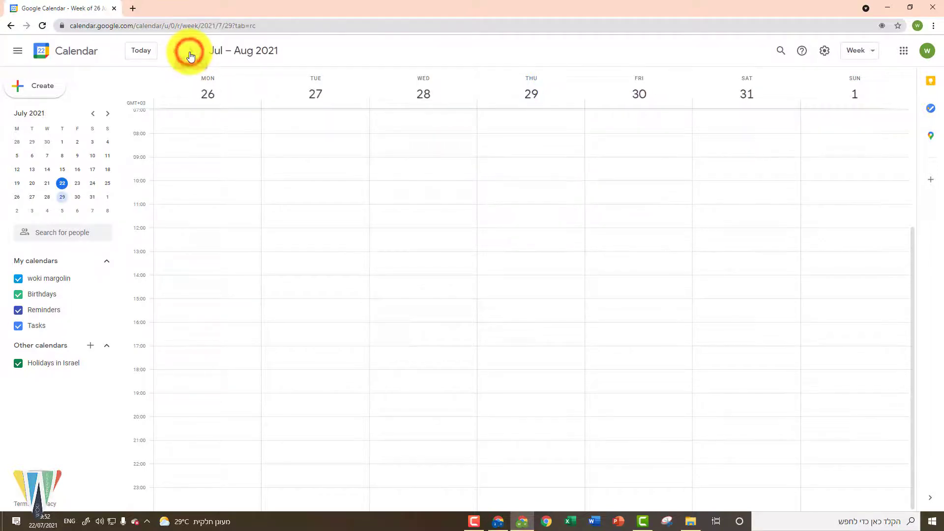
left_click(192, 55)
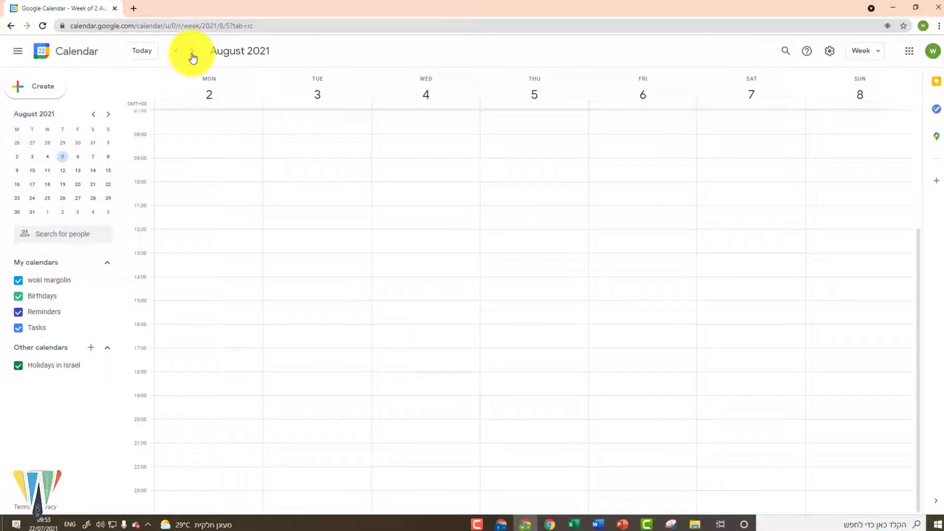
left_click(860, 52)
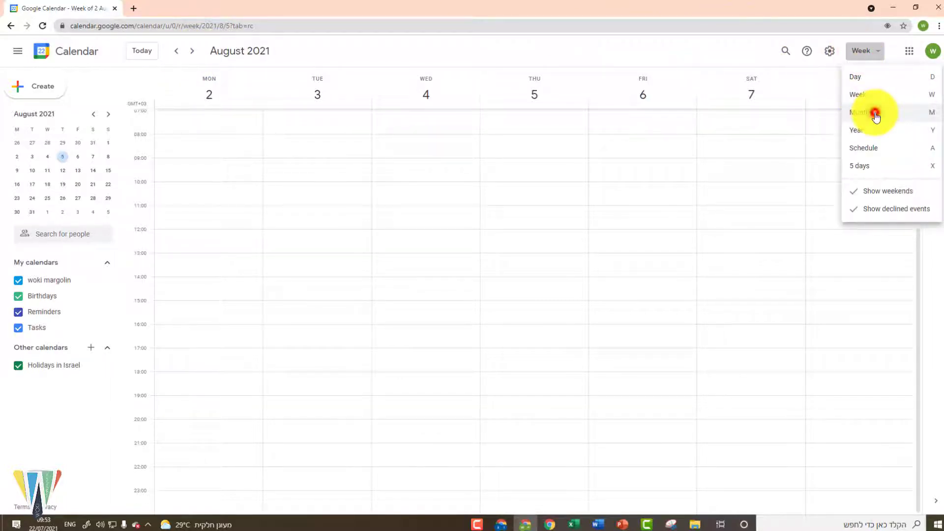
left_click(876, 113)
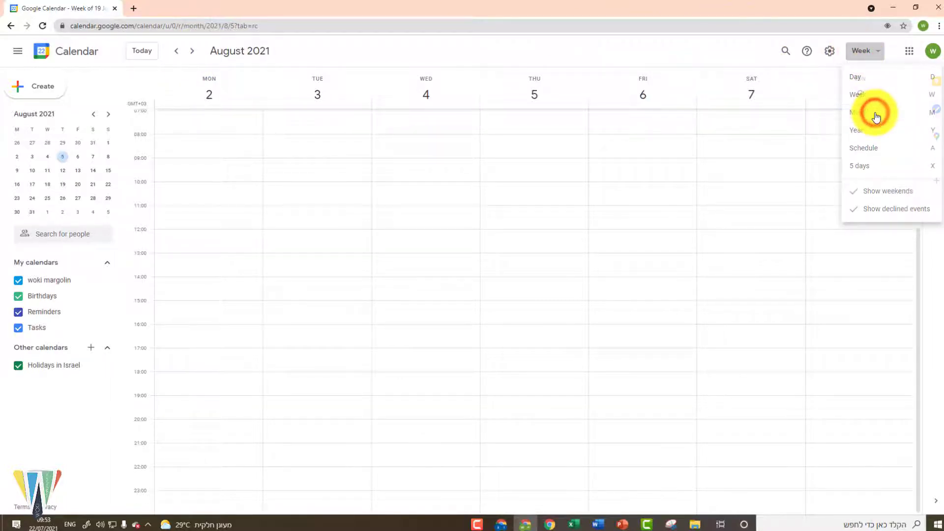
left_click(194, 54)
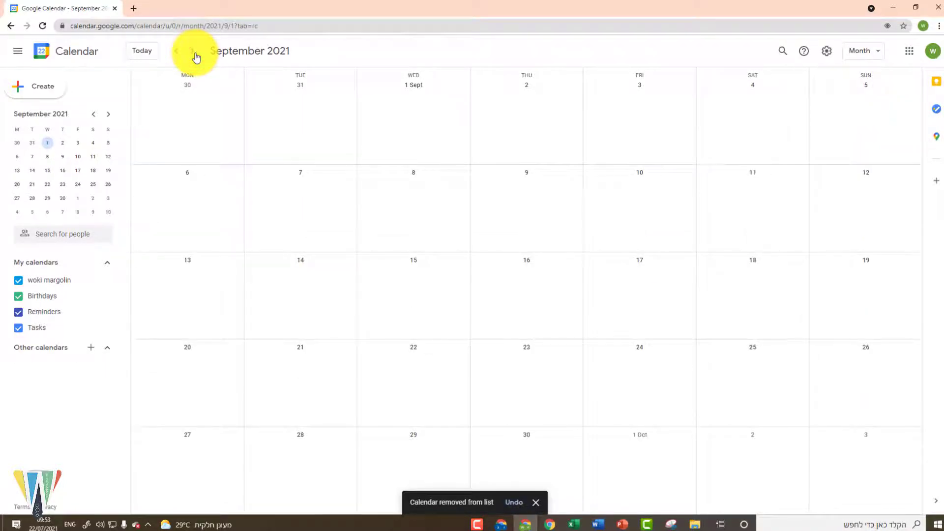
left_click(196, 55)
left_click(195, 55)
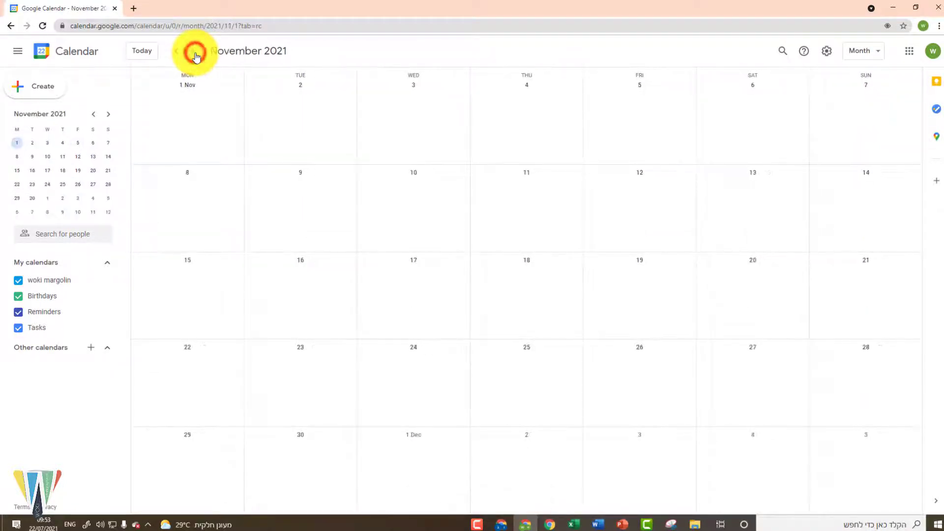
left_click(142, 52)
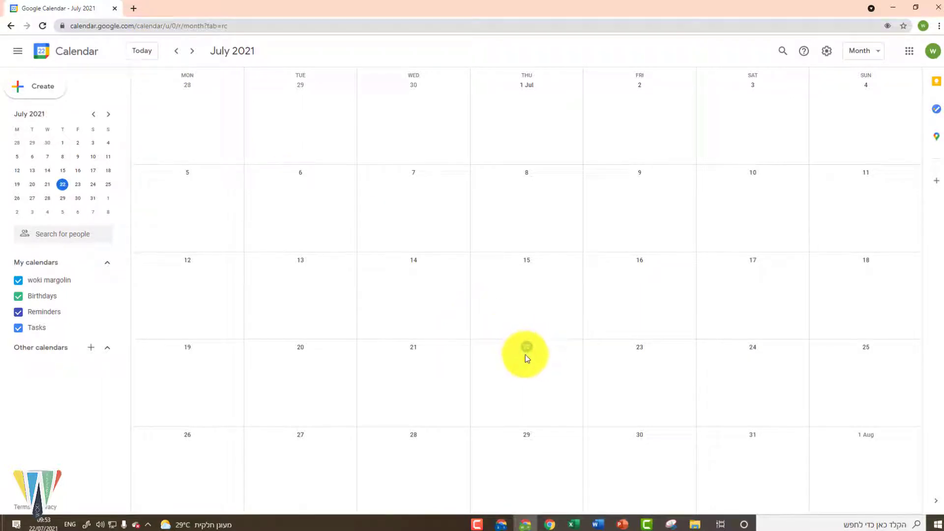
left_click(860, 50)
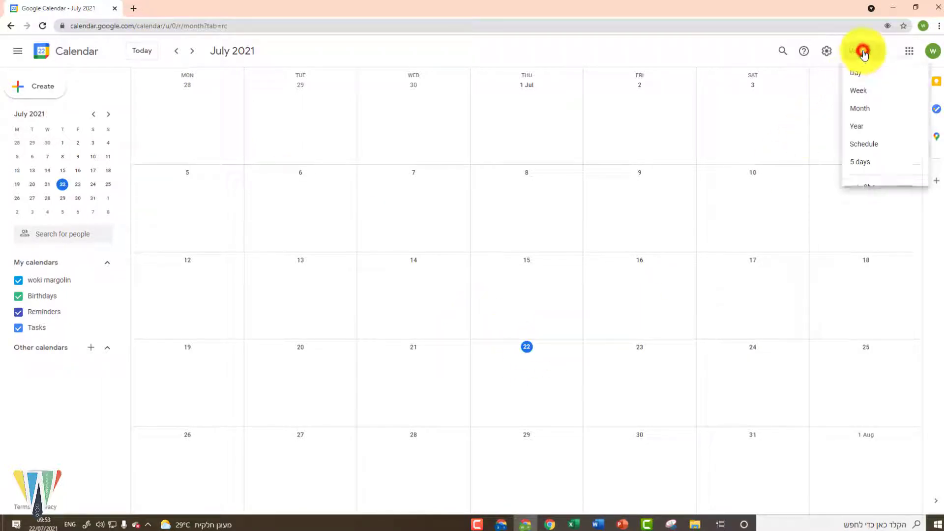
left_click(872, 96)
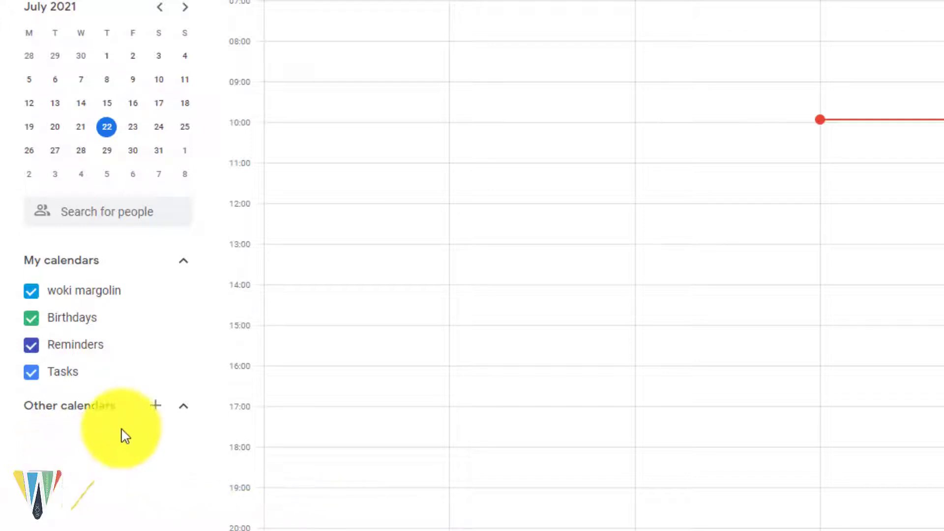
Step: Create a new calendar named '5th grade 2' under Other calendars and return to the week view
left_click(154, 411)
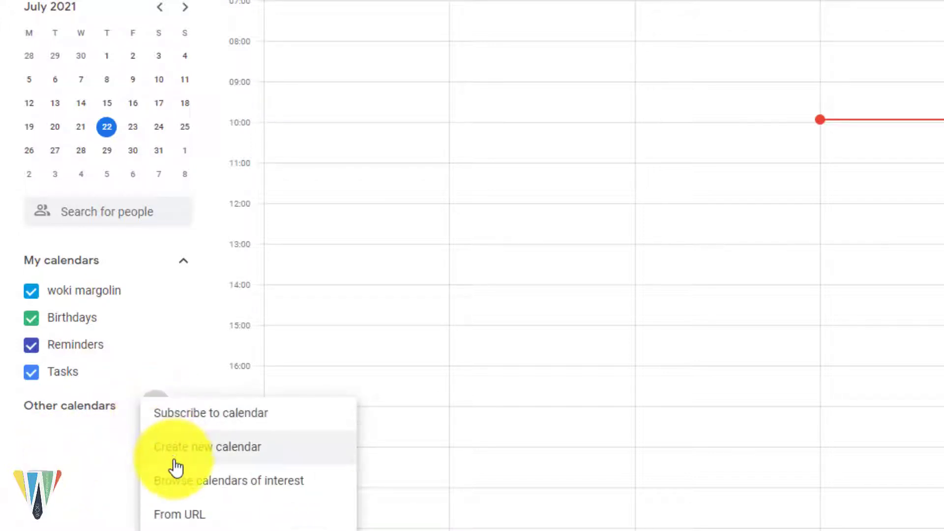
left_click(177, 460)
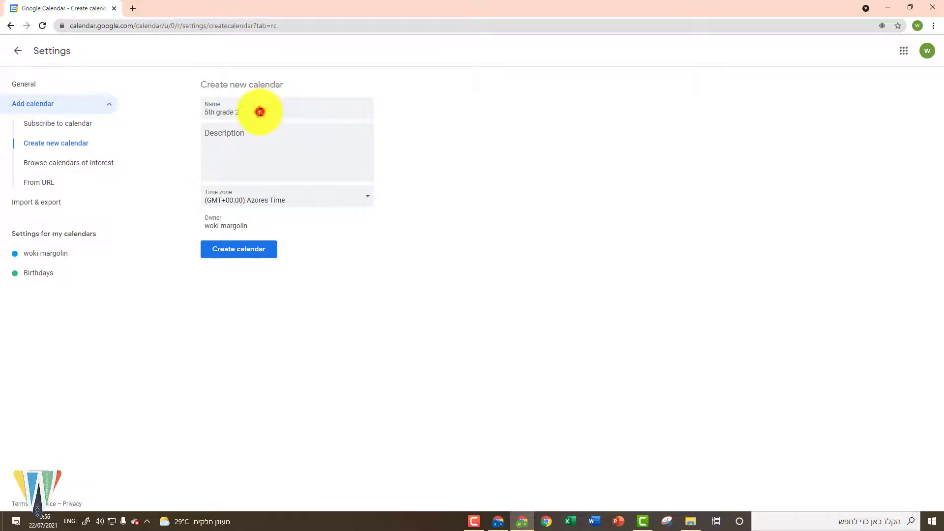
left_click(258, 110)
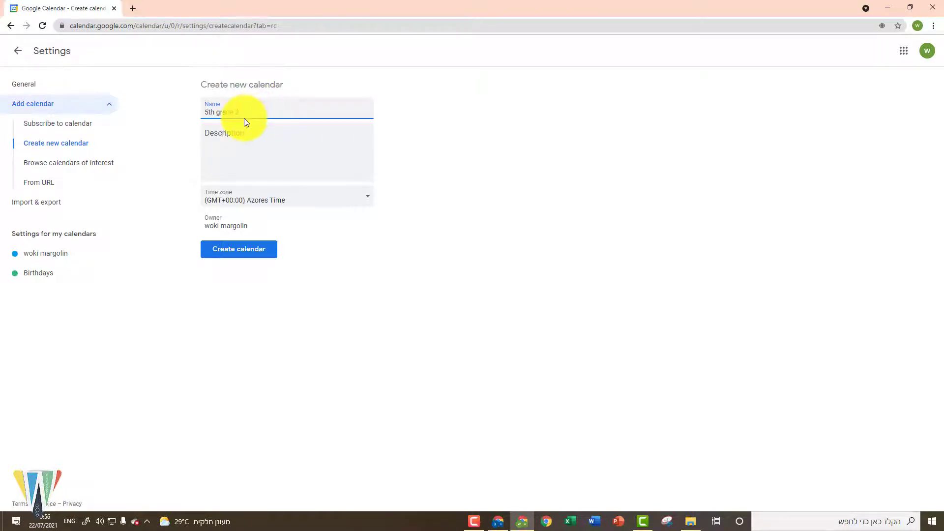
left_click(251, 259)
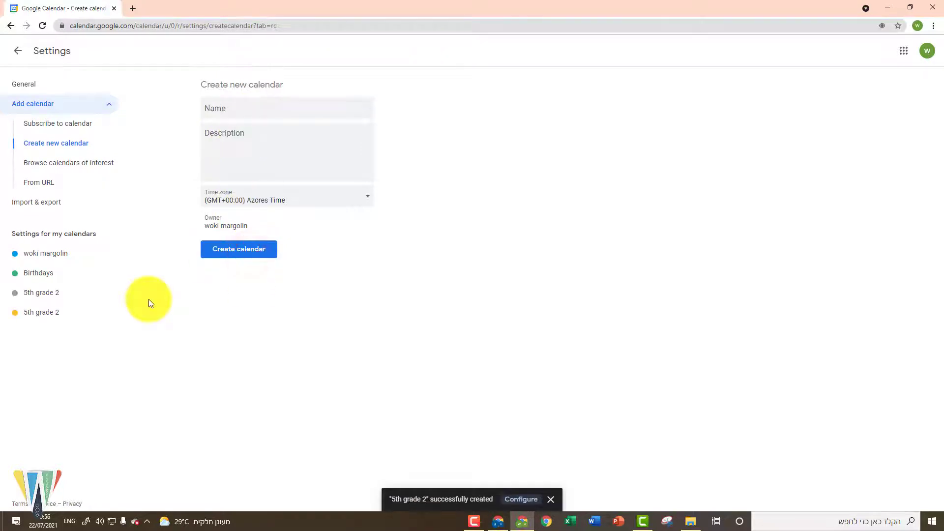
left_click(17, 52)
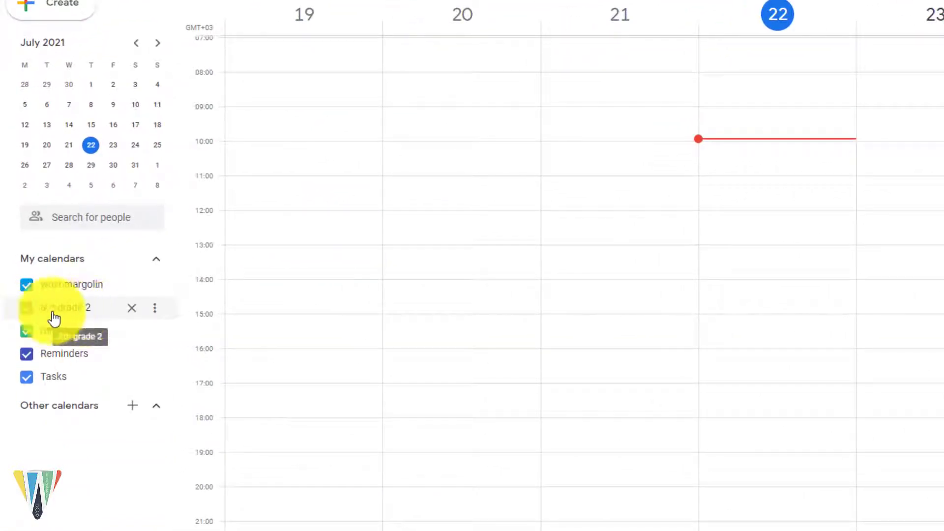
Step: Toggle the 5th grade 2 calendar off and on, then colour it Pumpkin orange
left_click(25, 319)
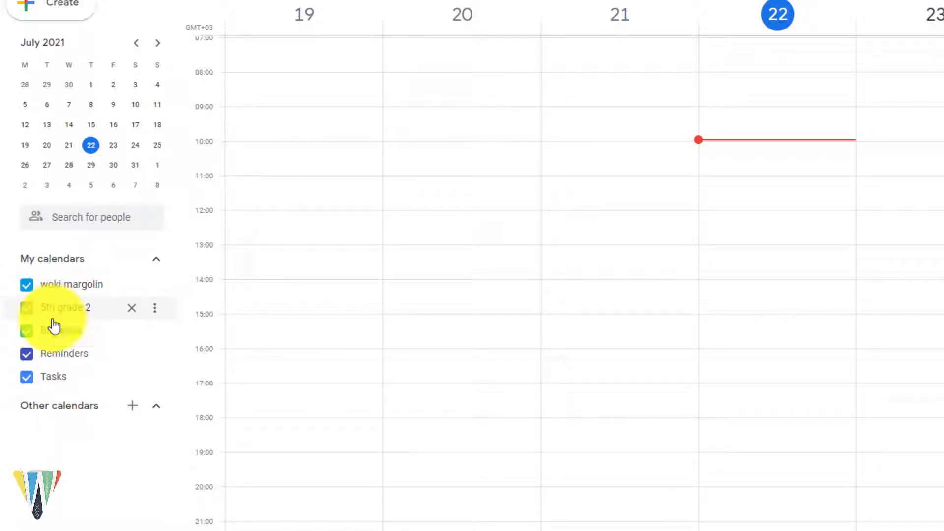
left_click(78, 313)
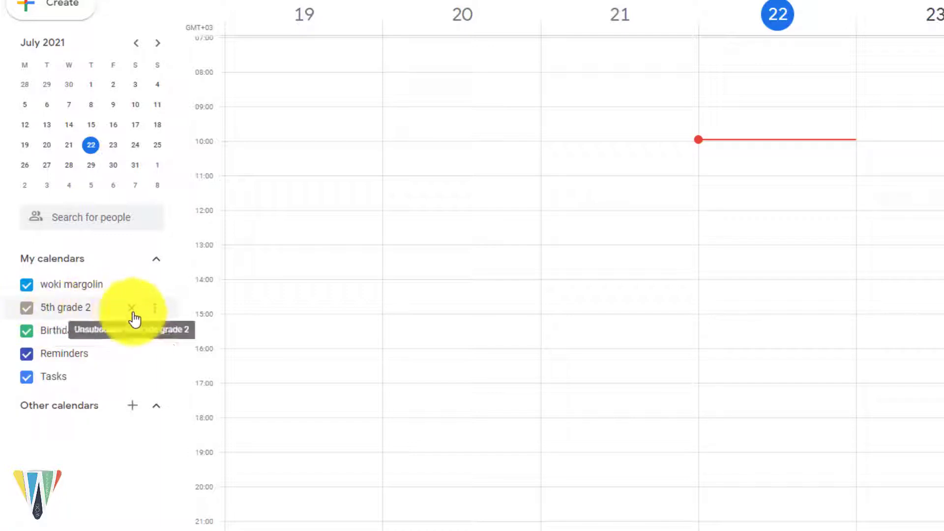
left_click(154, 310)
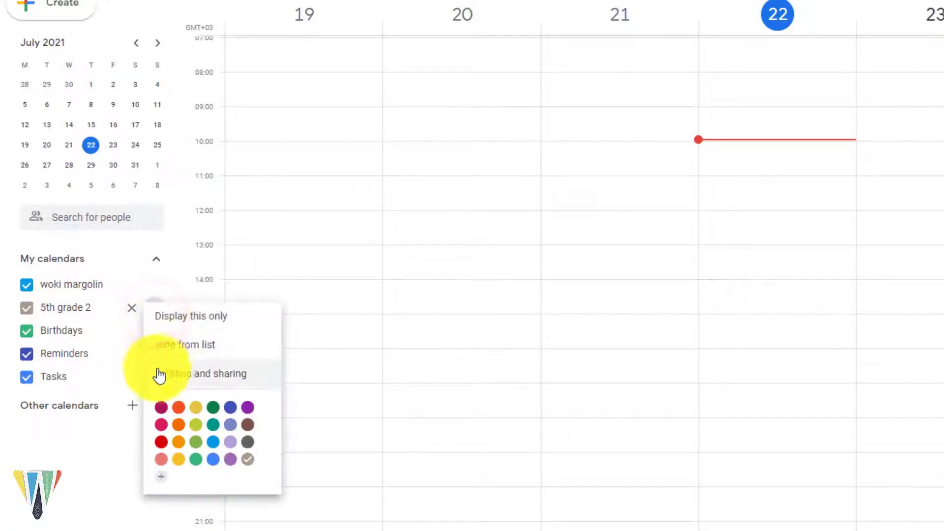
left_click(179, 426)
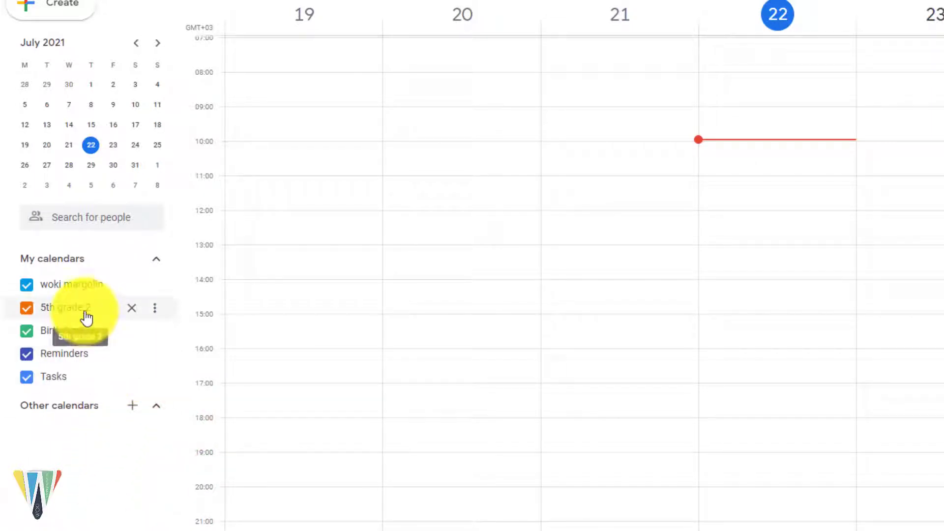
left_click(133, 408)
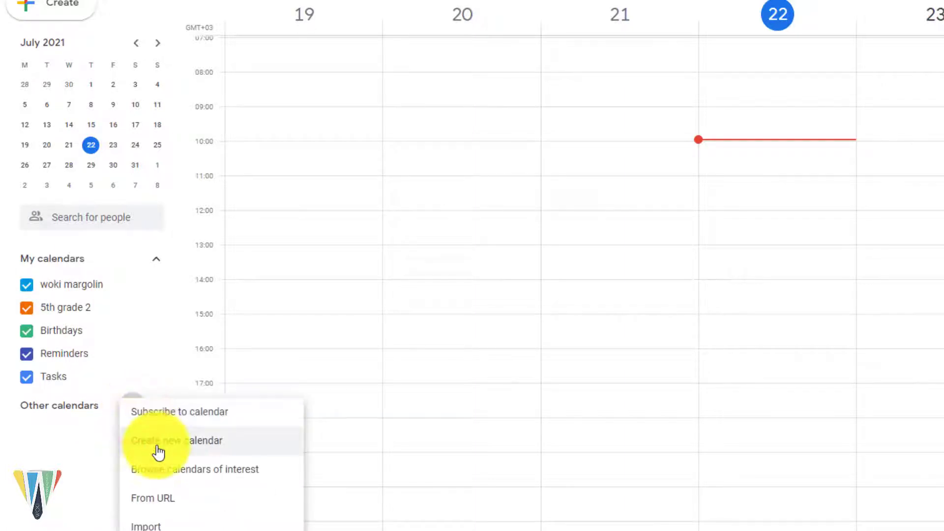
Step: Create a calendar named 'Private calendar' and go back to the week view
left_click(159, 452)
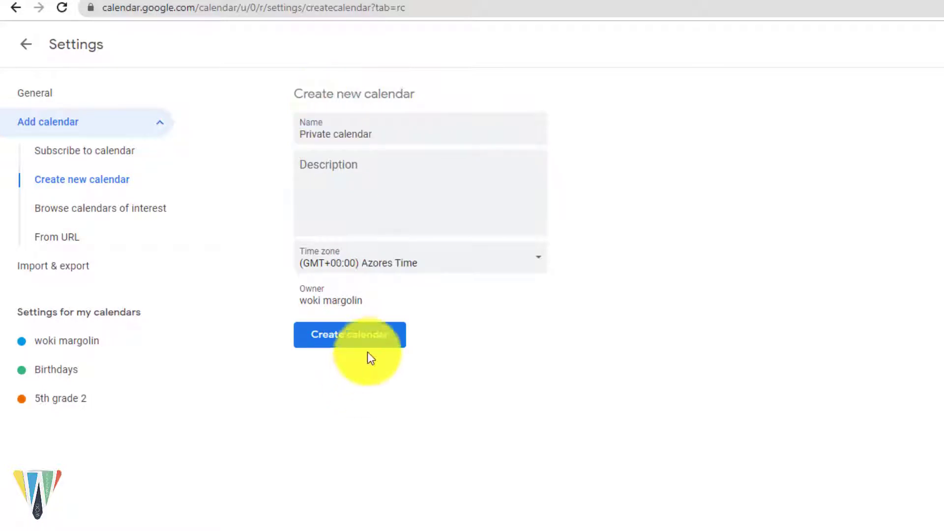
left_click(377, 340)
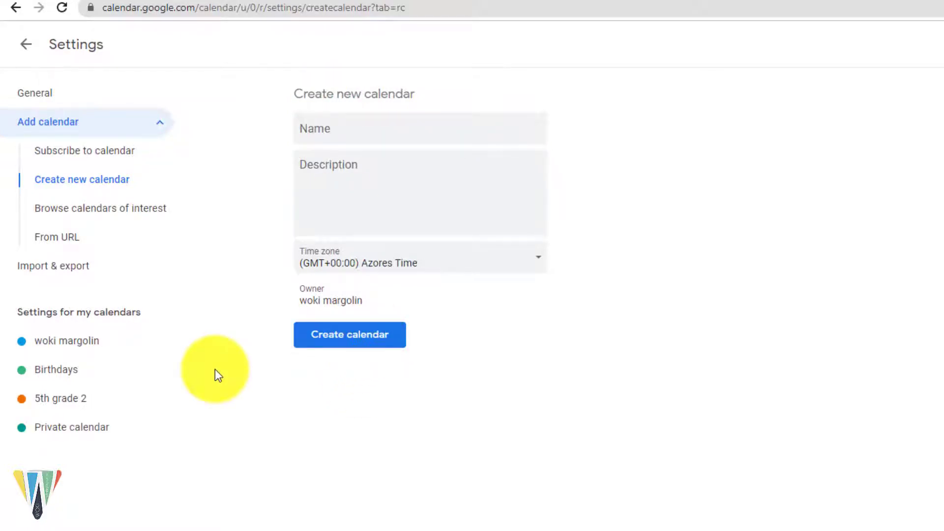
left_click(22, 50)
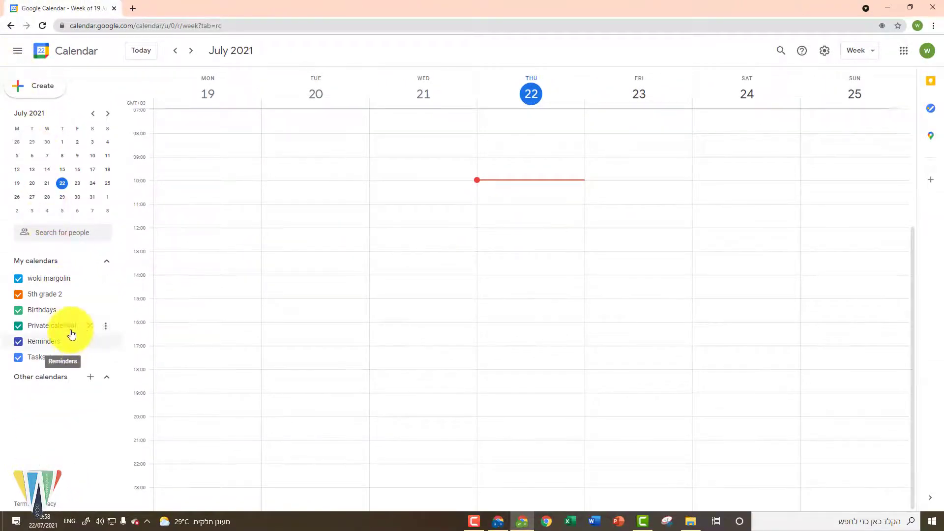
Step: Assign a purple colour to Private calendar from its options menu
left_click(106, 329)
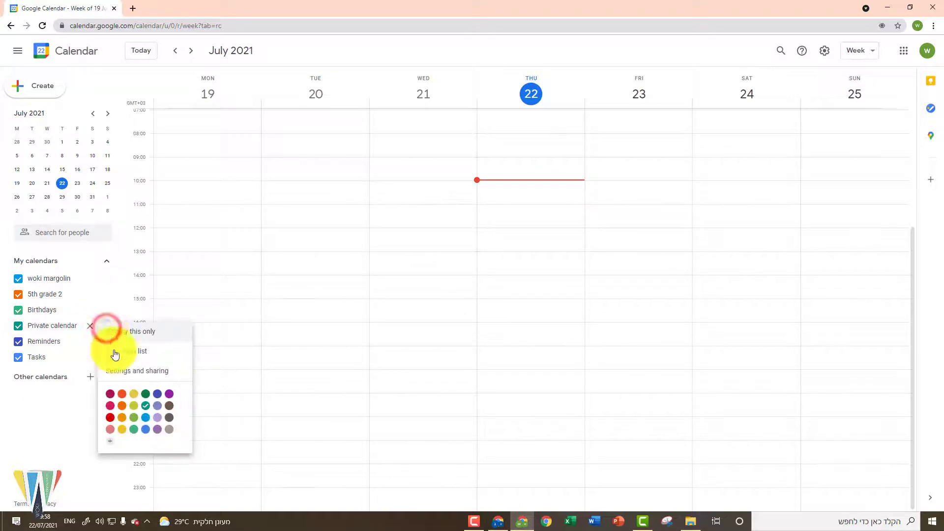
left_click(170, 395)
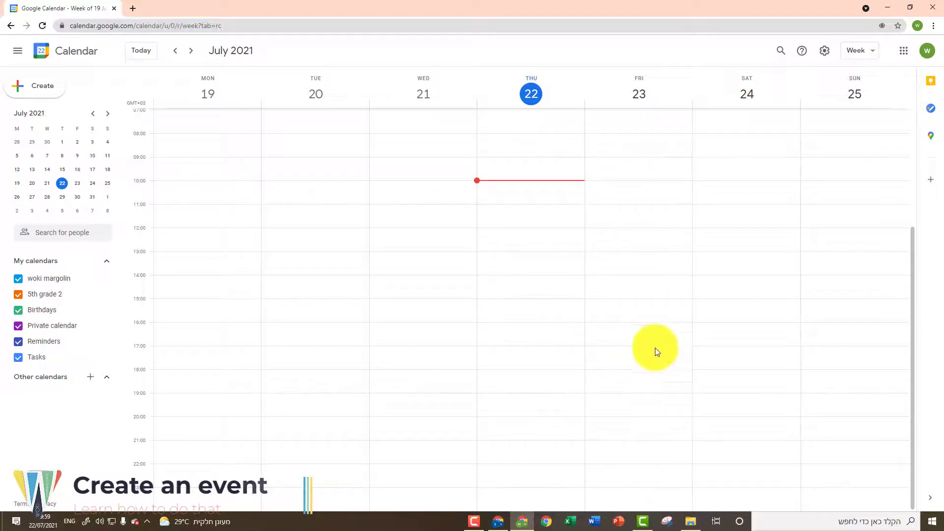
Step: Create a 'Field trip' event on Friday 23 July from 09:30 to 12:15
left_click(645, 212)
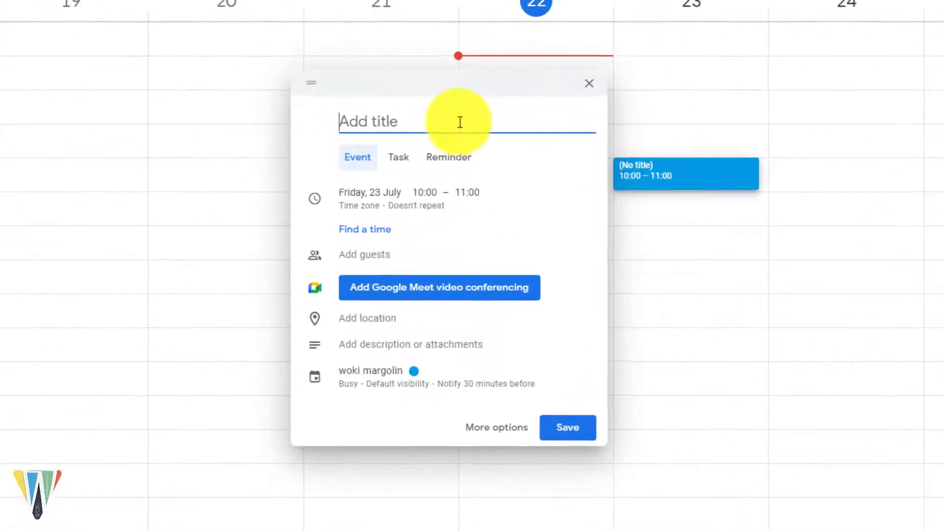
type("Field trip")
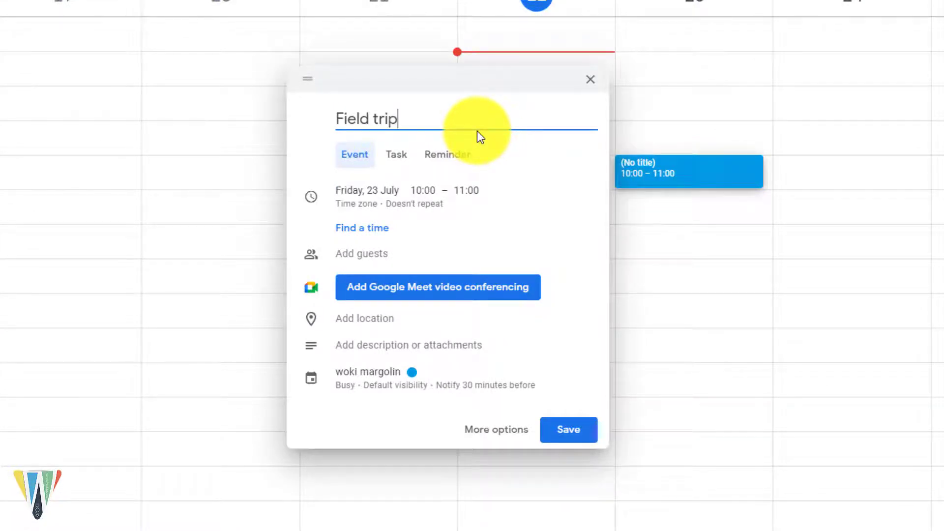
left_click(473, 203)
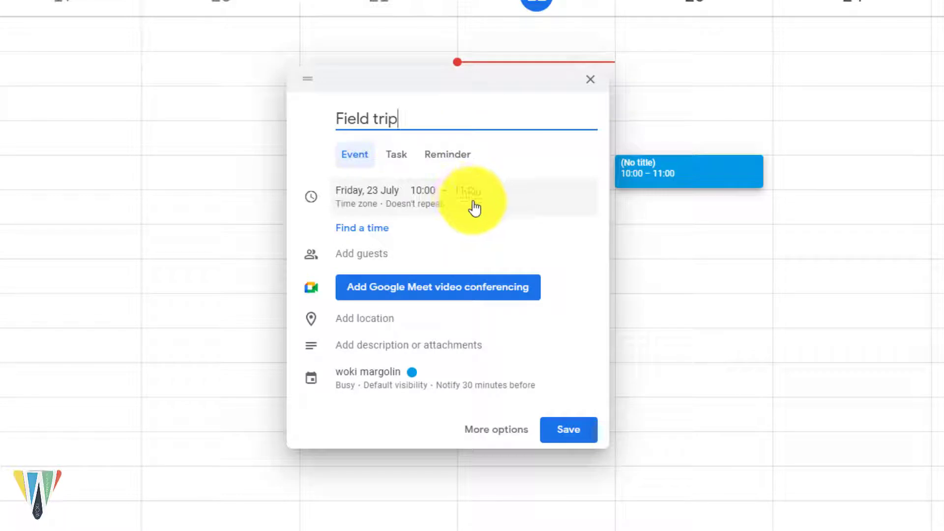
left_click(500, 213)
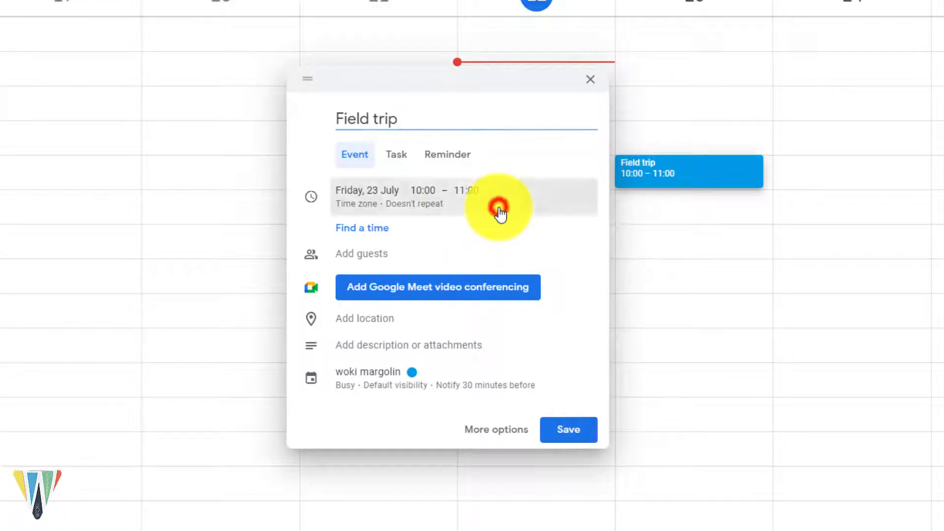
left_click(417, 191)
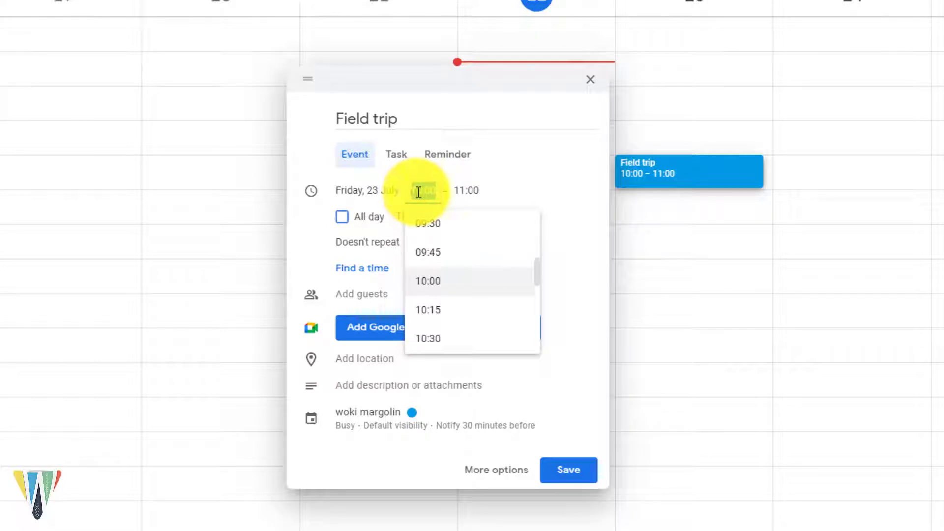
left_click(433, 232)
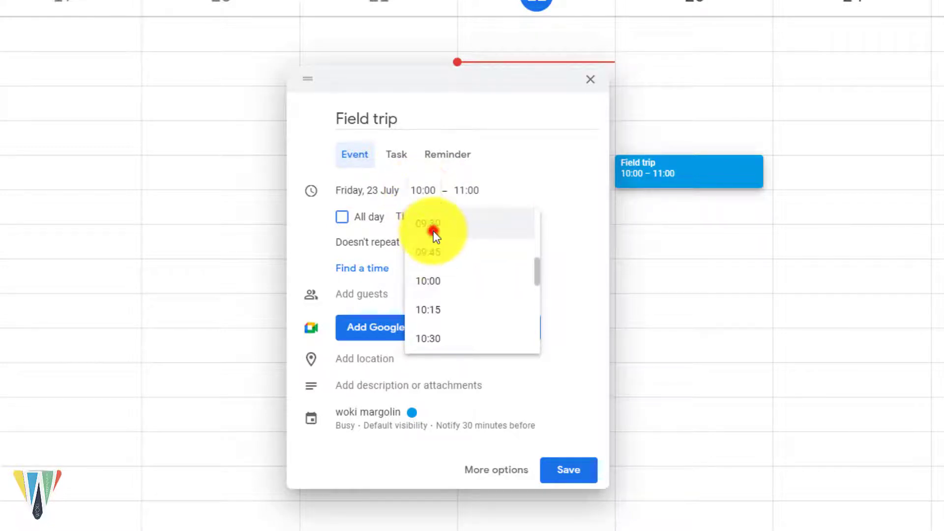
left_click(464, 192)
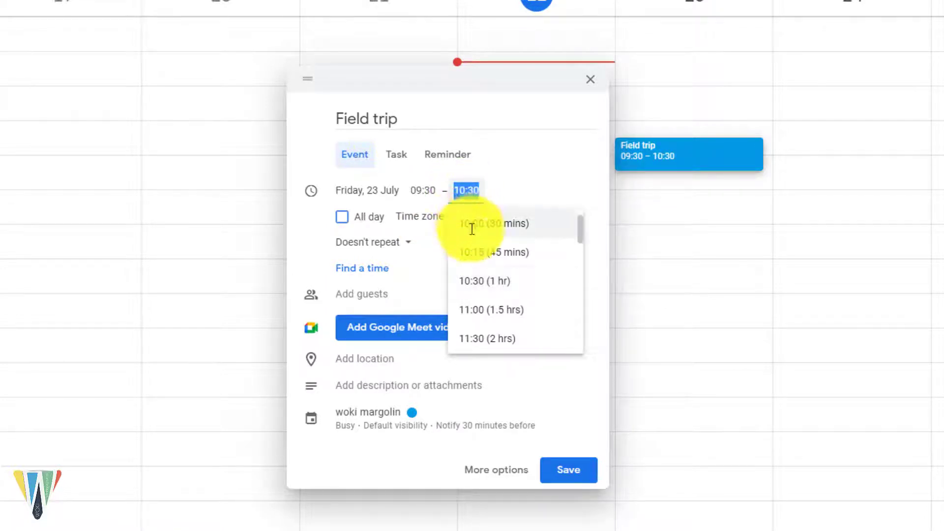
scroll(495, 251, "down", 2)
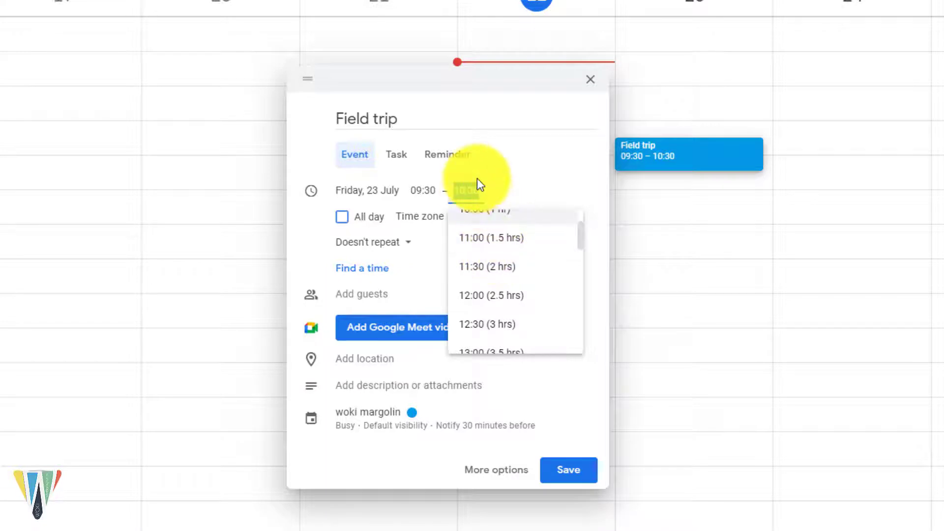
key("BackSpace")
type("12")
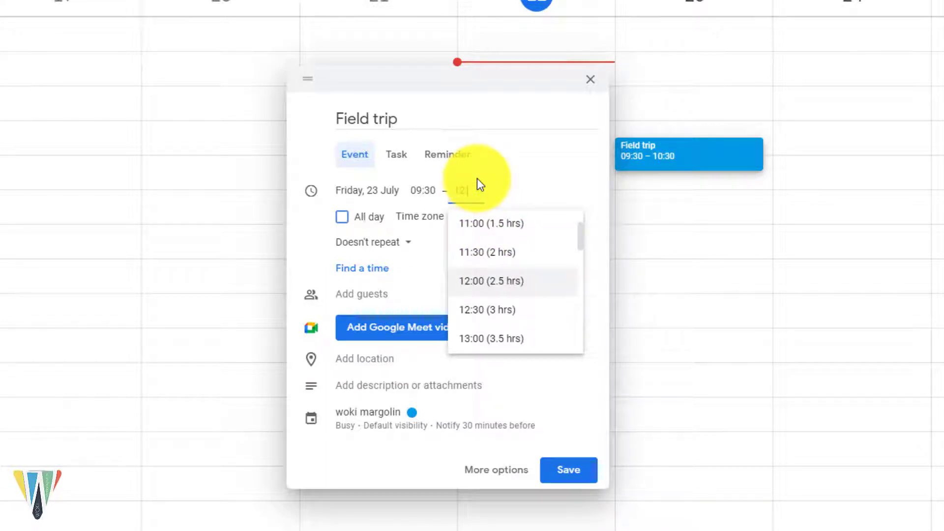
type(":15")
left_click(547, 159)
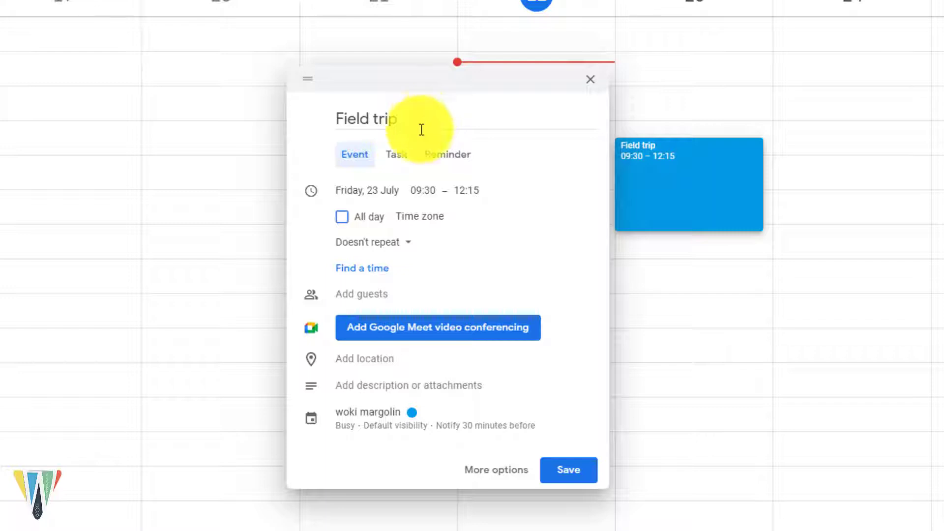
Step: Put the Field trip event in the 5th grade 2 calendar
left_click(371, 421)
left_click(371, 421)
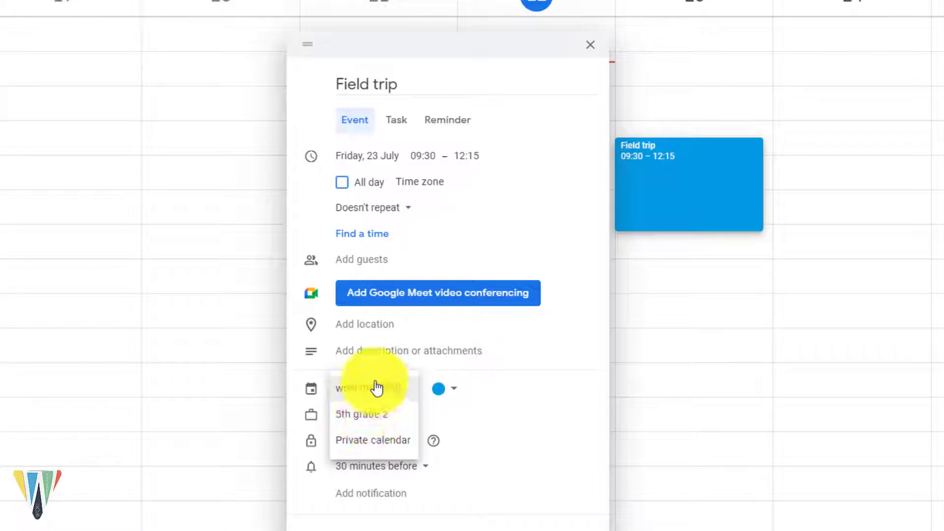
left_click(386, 418)
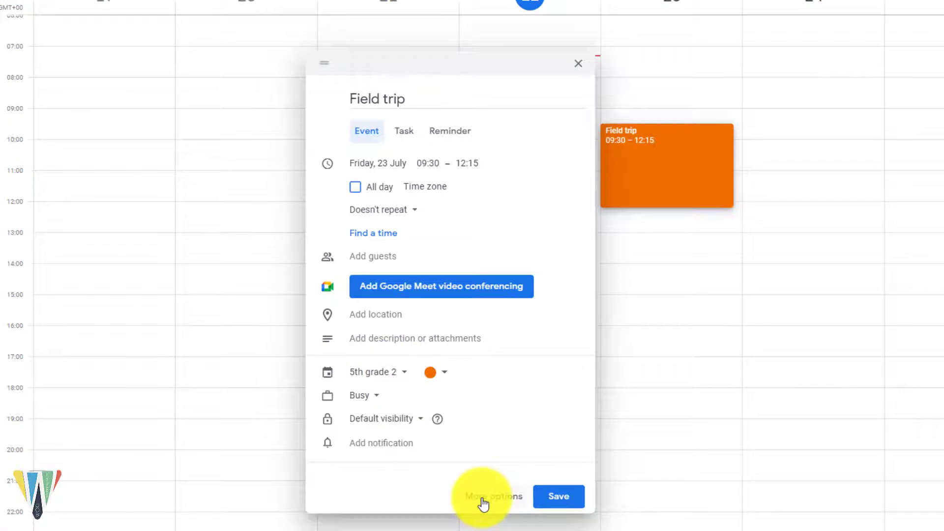
Step: Open the Field trip's full details and set its location to Hayarkon Park
left_click(482, 499)
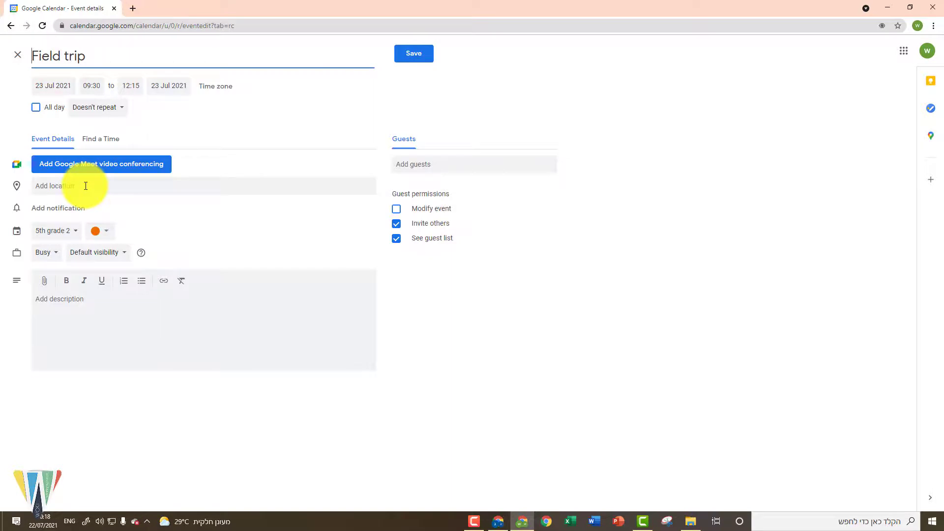
left_click(86, 186)
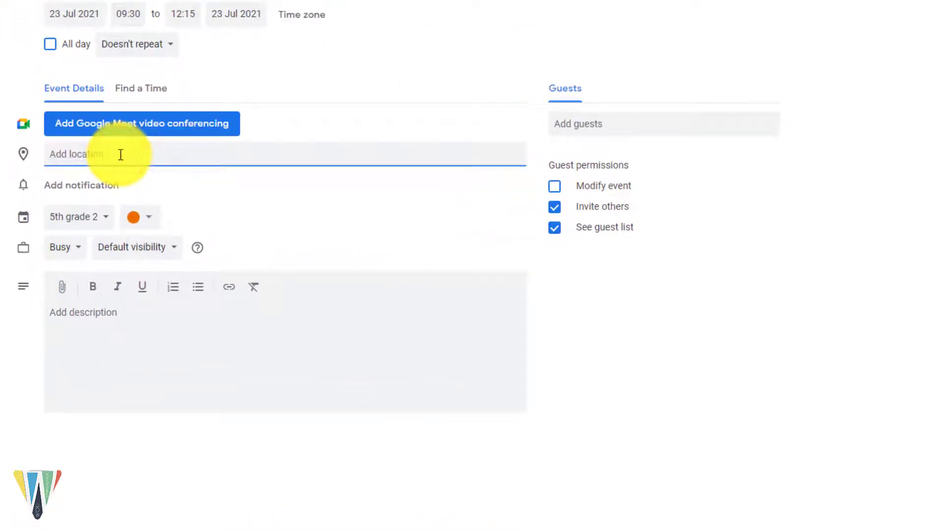
type("yarkon")
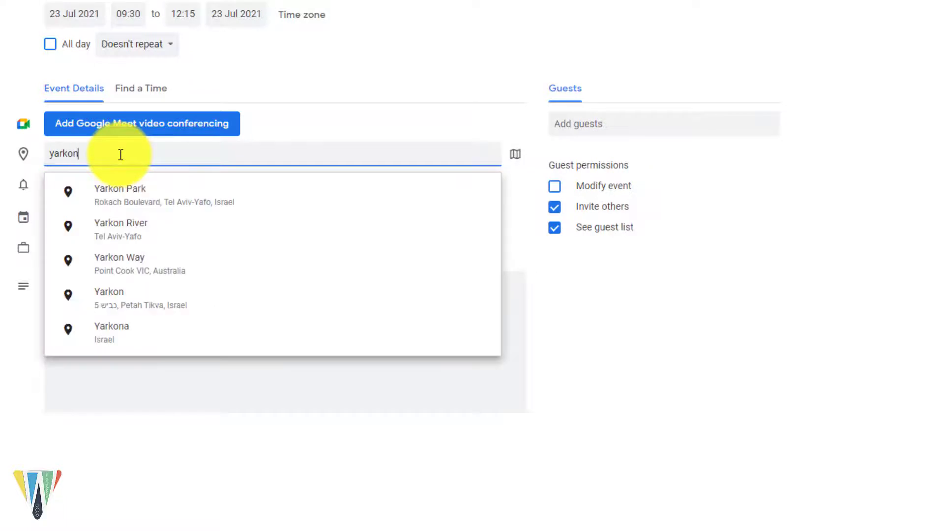
left_click(119, 194)
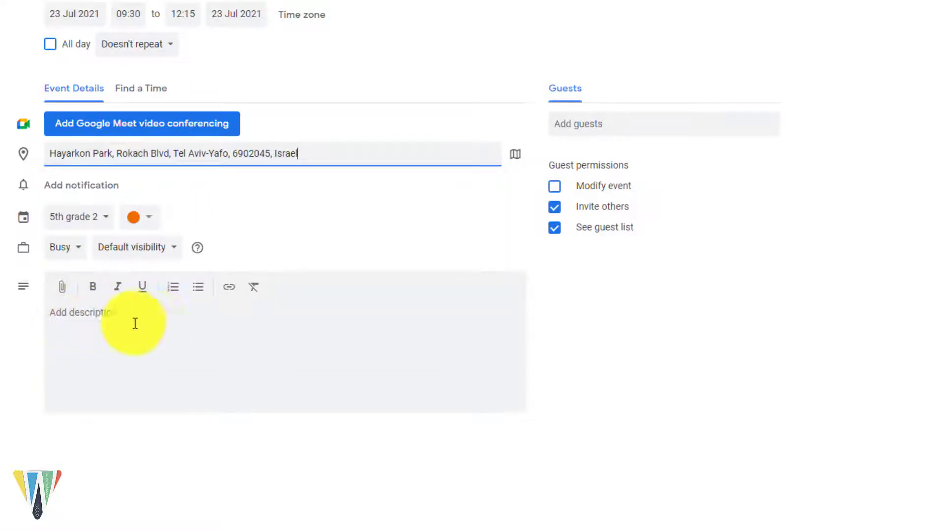
Step: Paste the 'Bring: water shoes' list into the description and start attaching a file
left_click(87, 323)
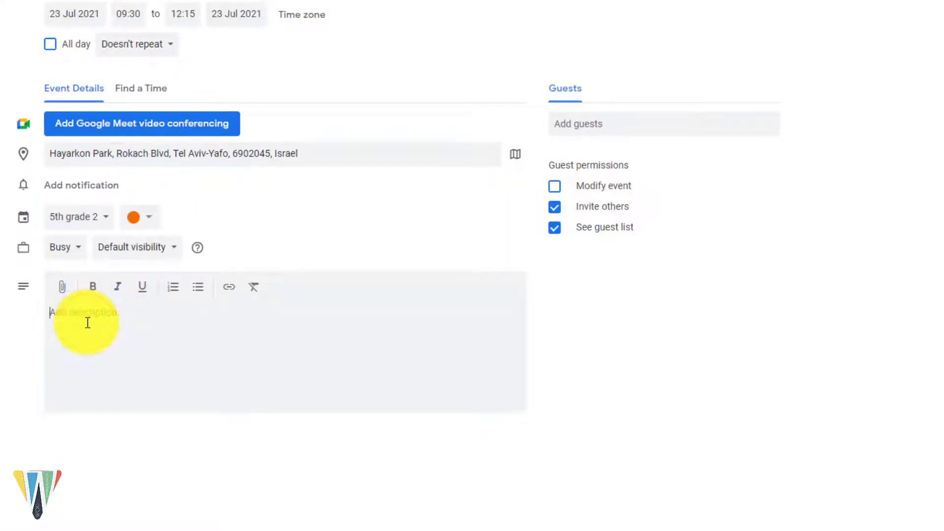
type("Bring water shoes")
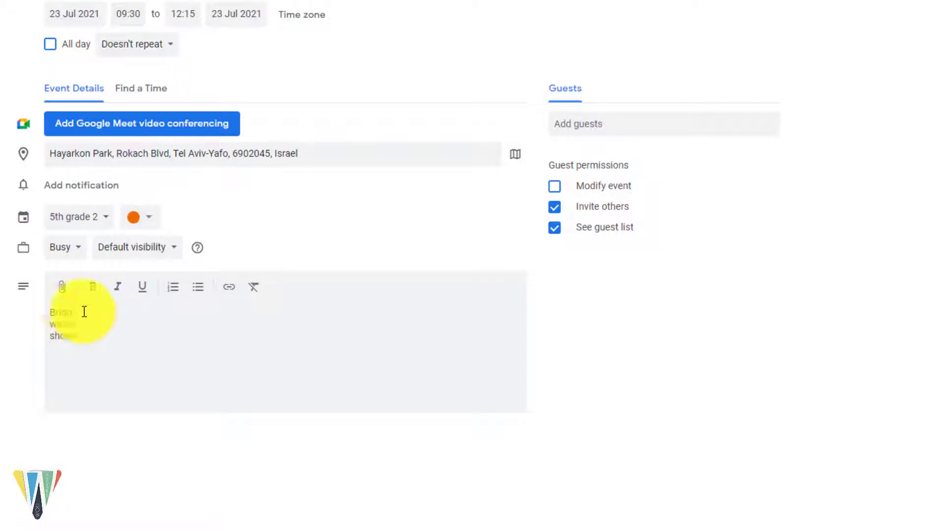
left_click(61, 293)
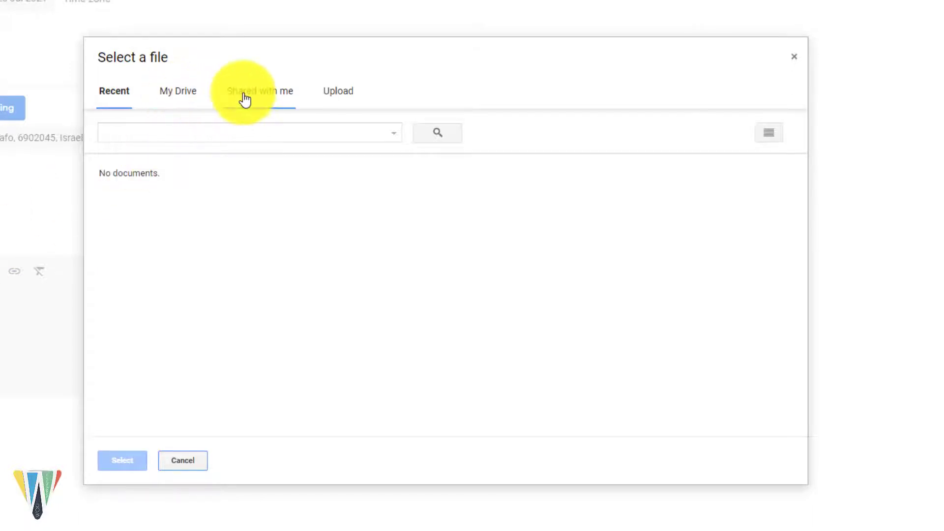
Step: Dismiss the Select a file picker from its Upload tab without attaching anything
left_click(341, 94)
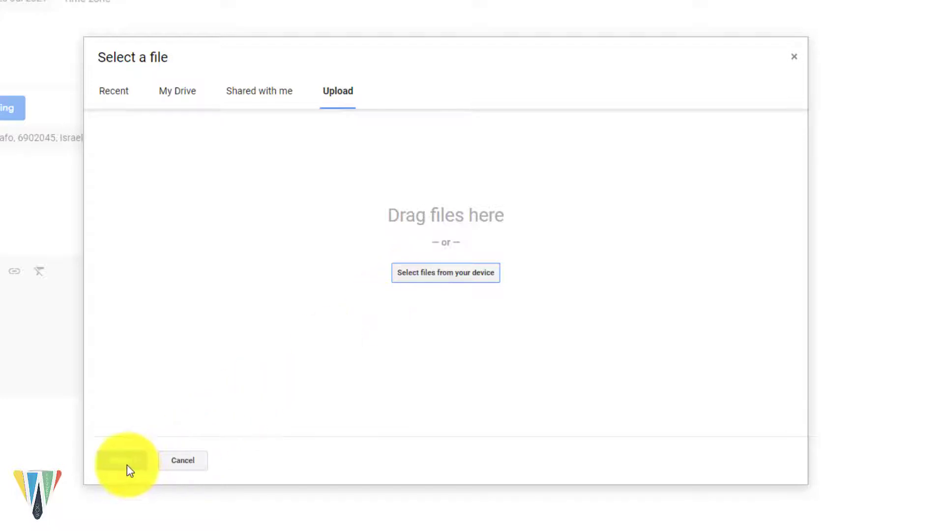
left_click(183, 461)
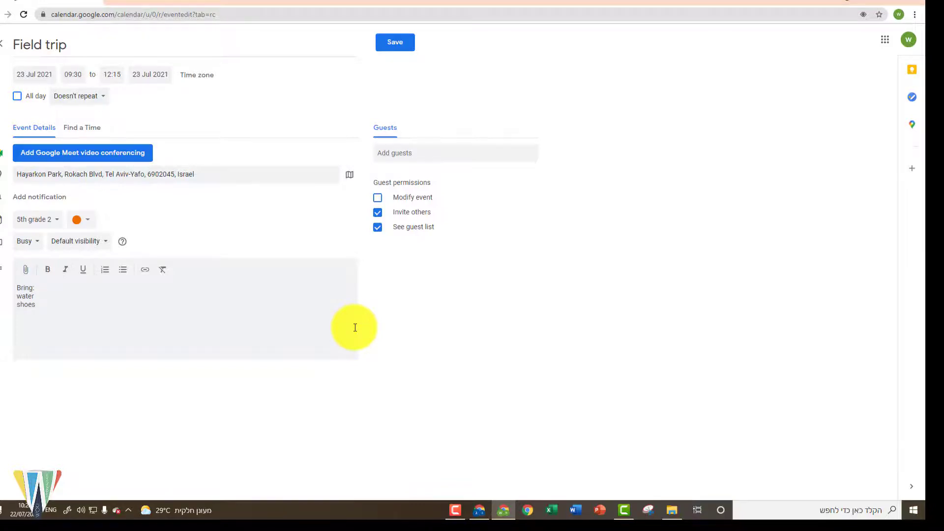
Step: Add a guest by pasting their e-mail, leave Modify event unchecked, and toggle Invite others
left_click(417, 154)
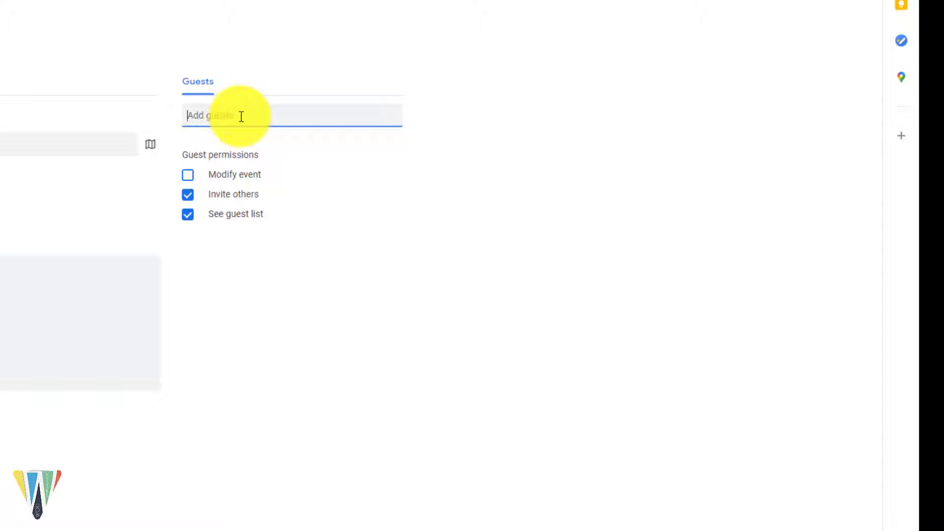
key("ctrl+v")
key("Return")
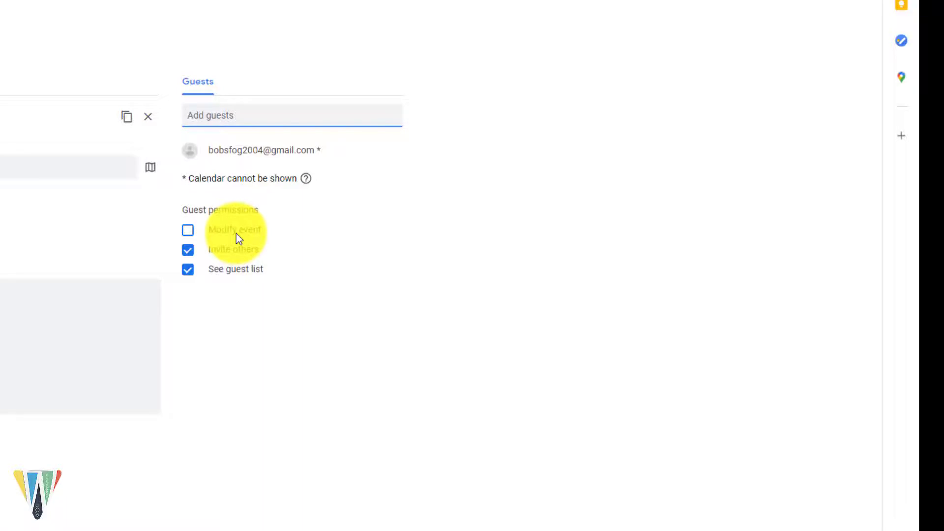
left_click(190, 232)
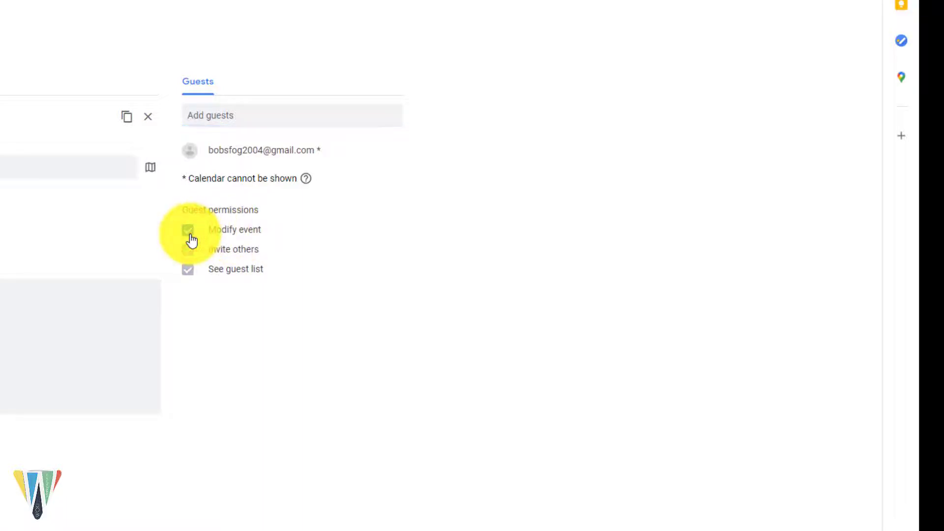
left_click(190, 235)
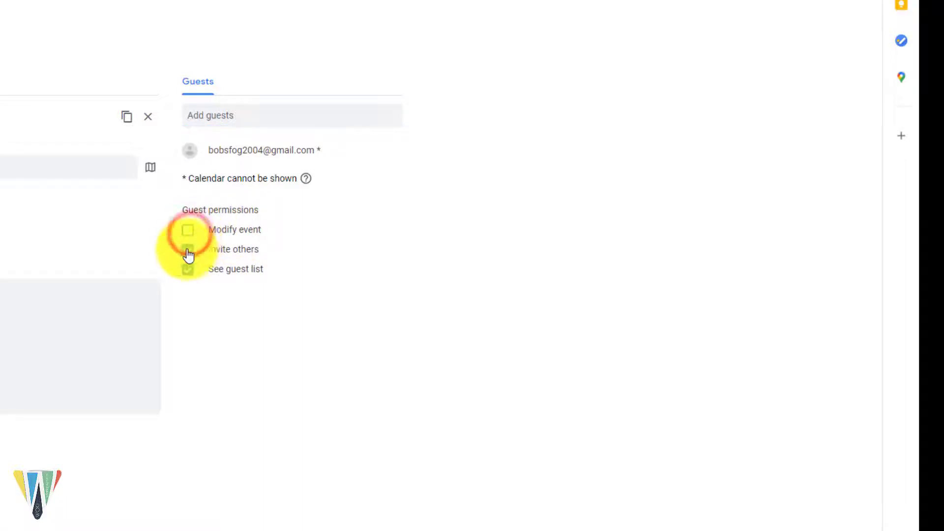
left_click(186, 252)
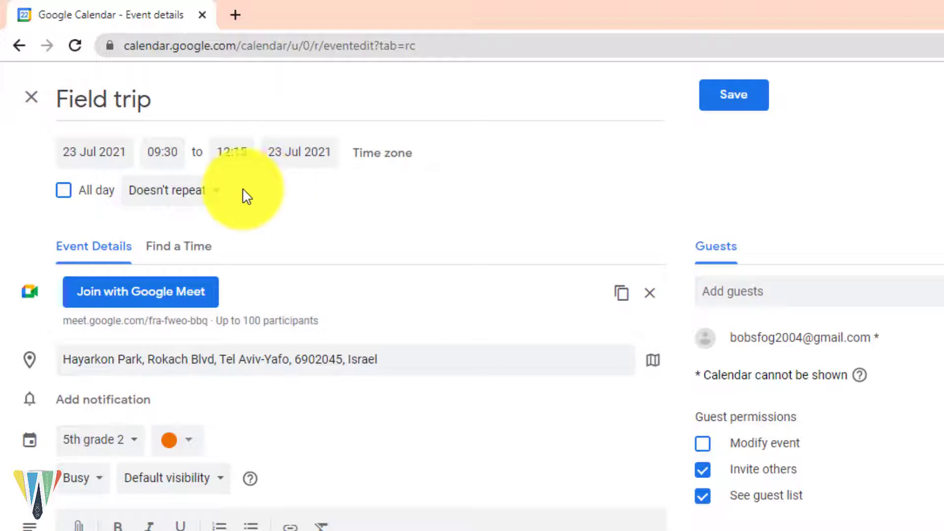
Step: Give the Field trip a custom repeat: every month on the fourth Friday, ending after 4 occurrences
left_click(177, 206)
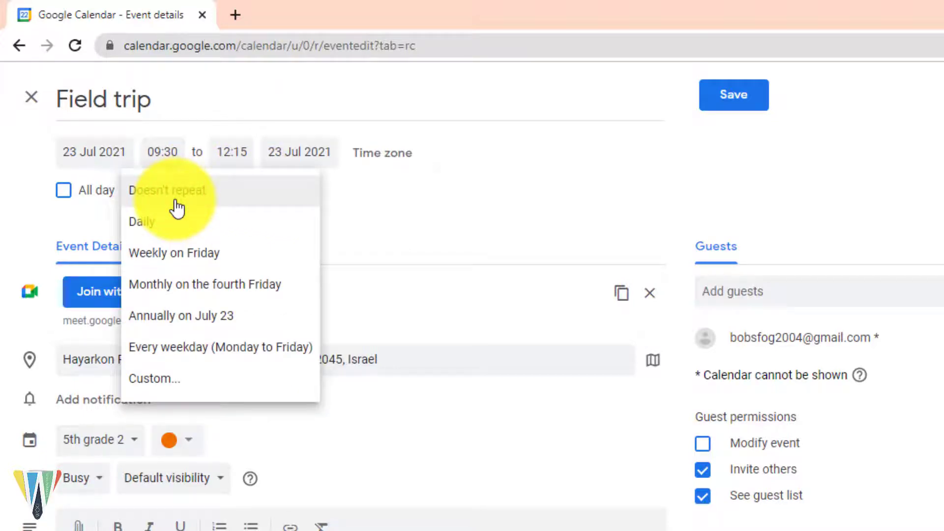
left_click(154, 388)
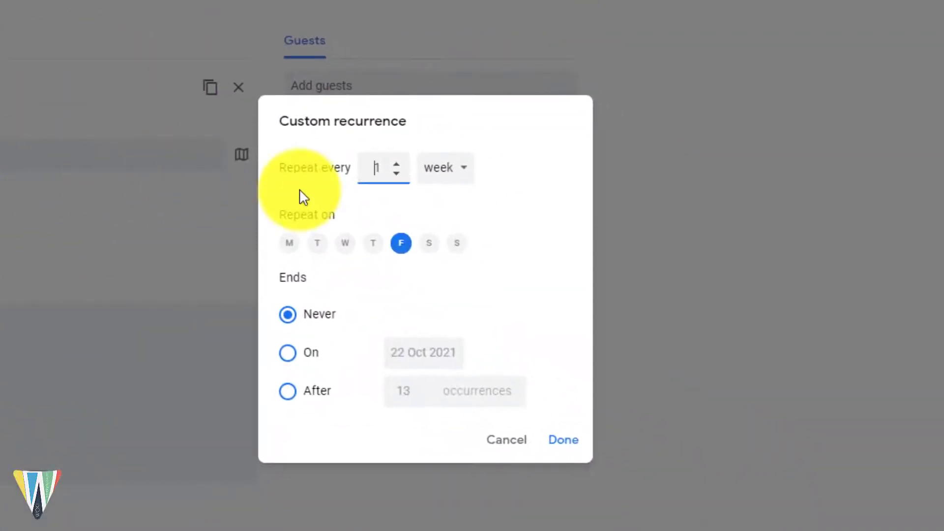
left_click(451, 169)
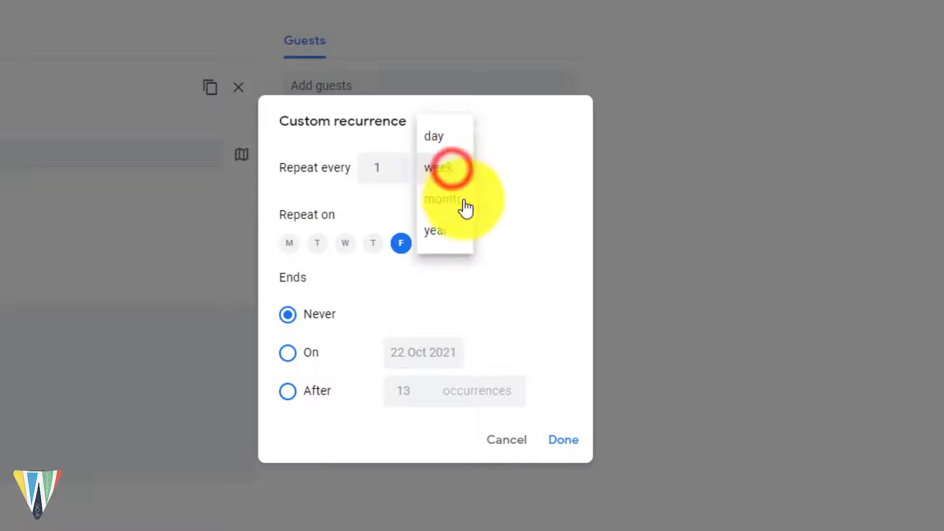
left_click(464, 199)
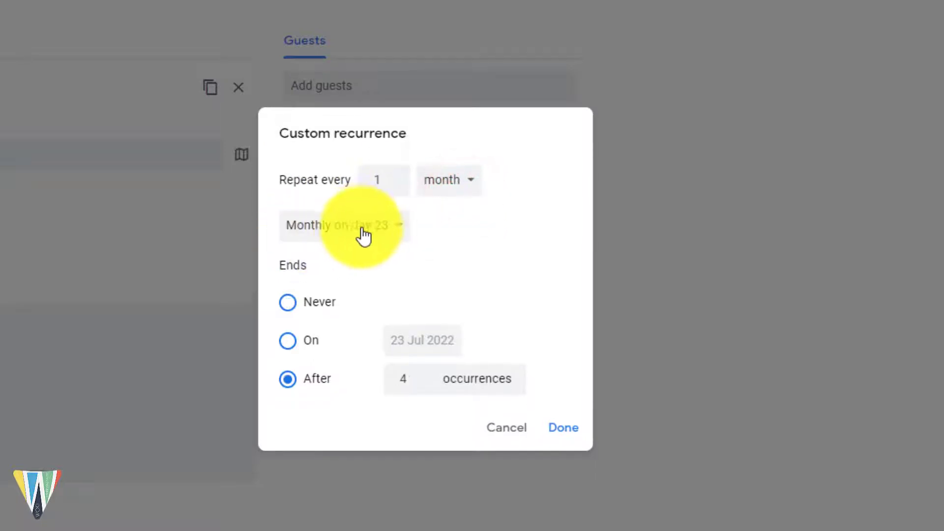
left_click(400, 236)
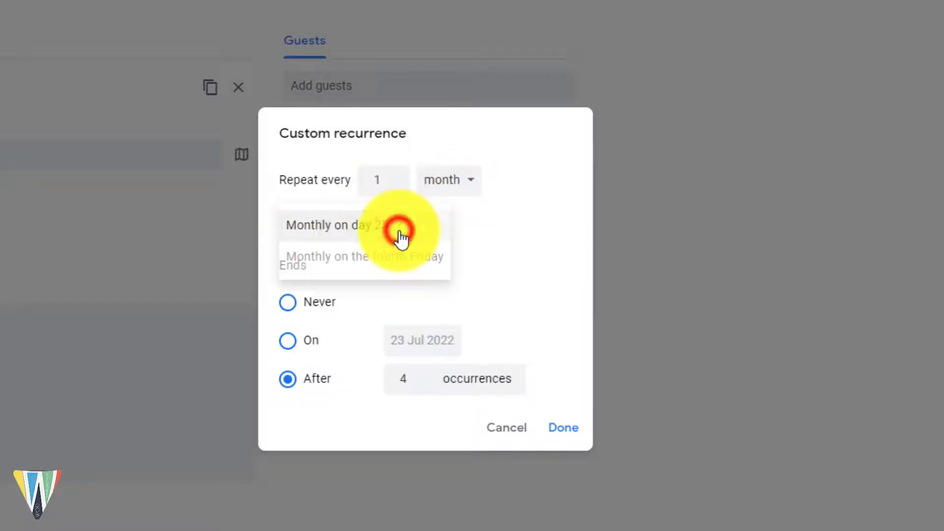
left_click(377, 265)
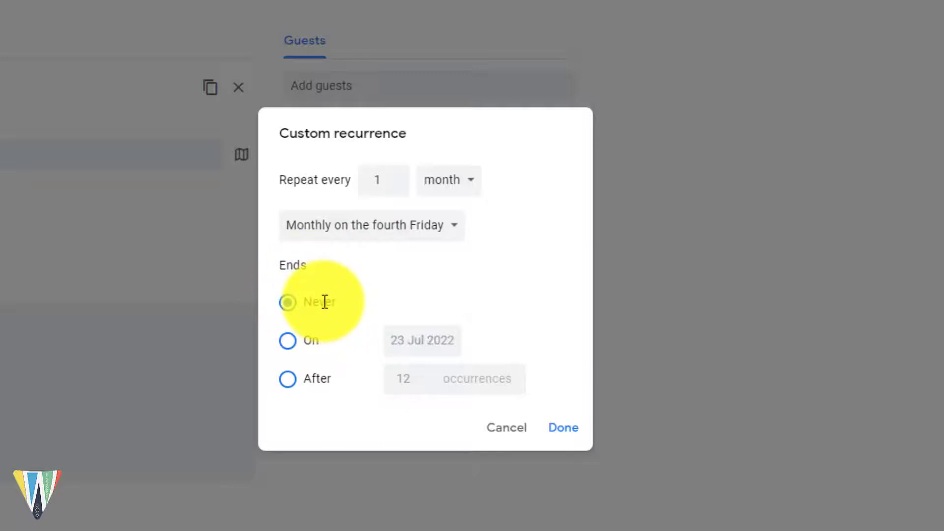
left_click(290, 340)
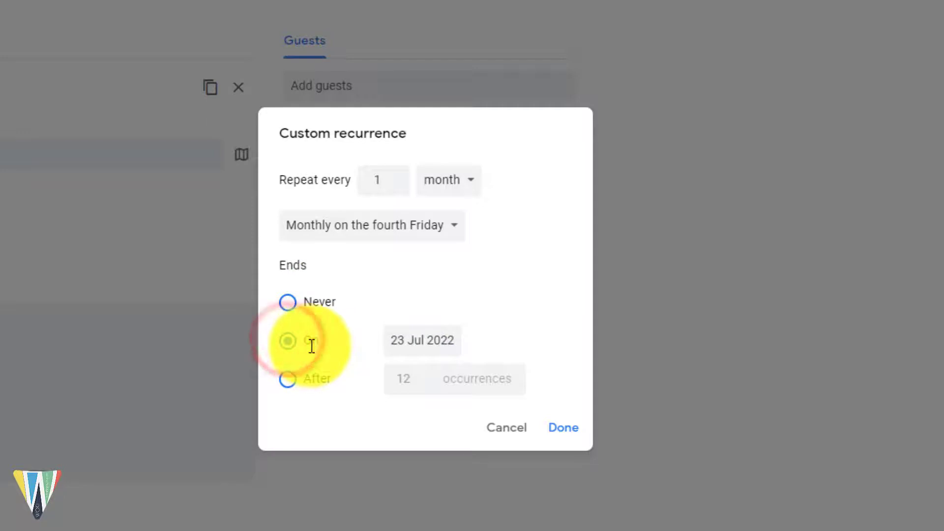
left_click(290, 384)
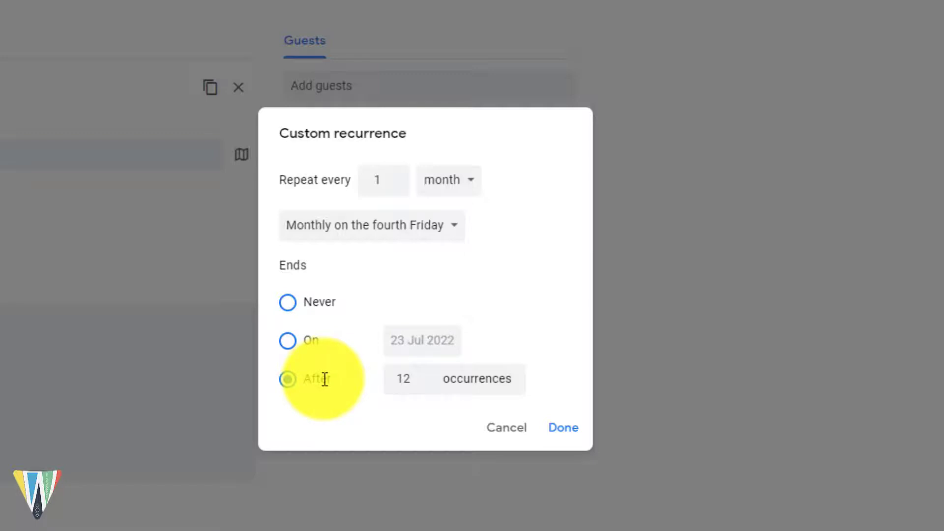
left_click(416, 384)
key("BackSpace")
key("BackSpace")
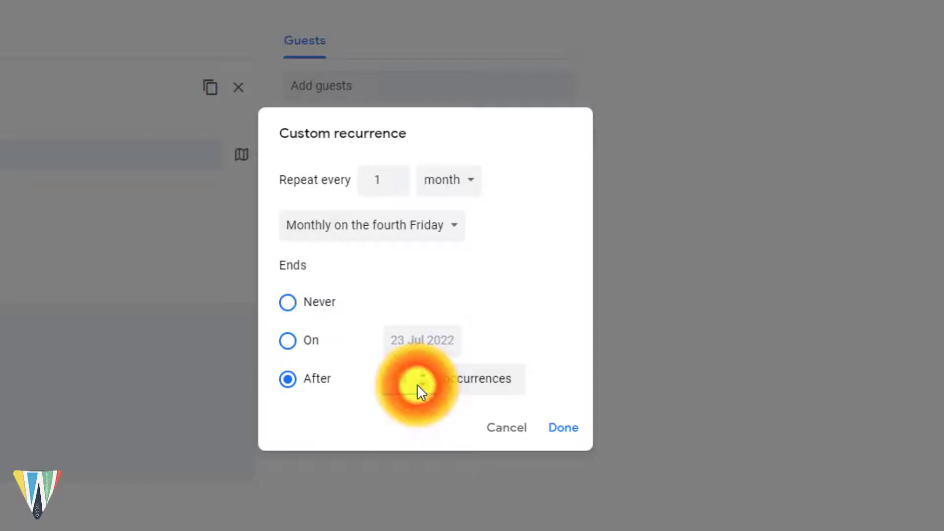
type("4")
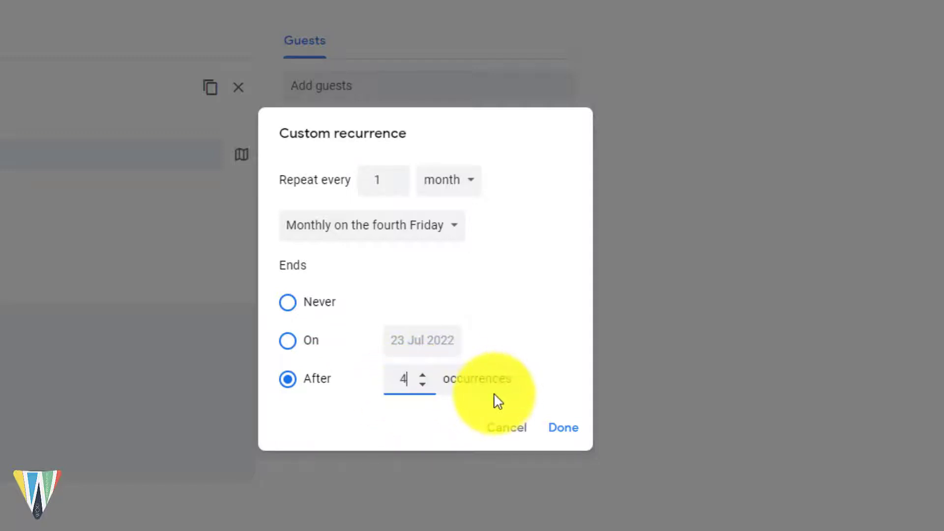
left_click(561, 429)
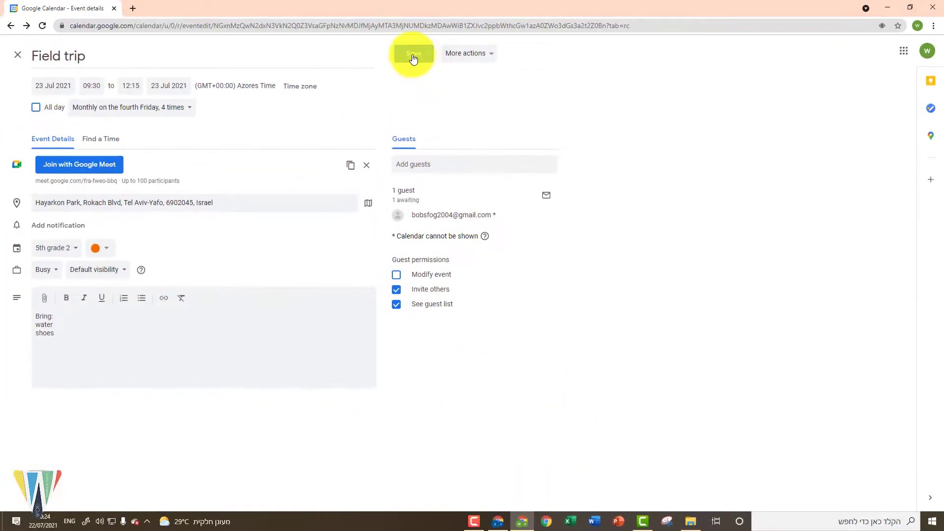
Step: Save the Field trip, send the guest an update e-mail, and browse ahead to August and September 2021
left_click(414, 55)
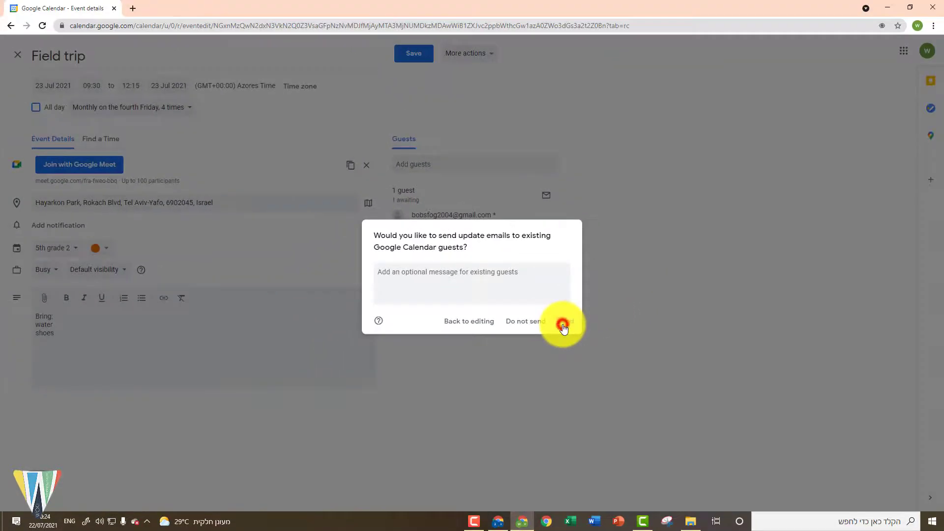
left_click(564, 324)
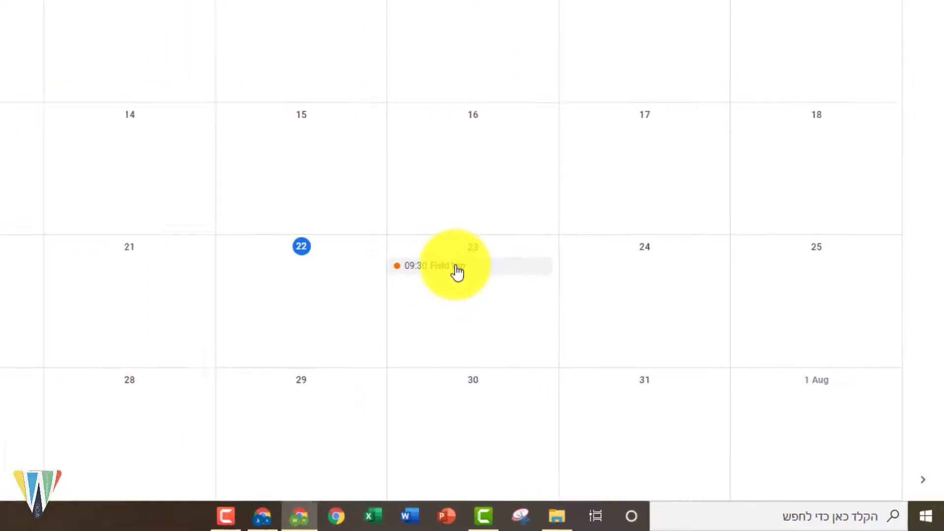
left_click(192, 51)
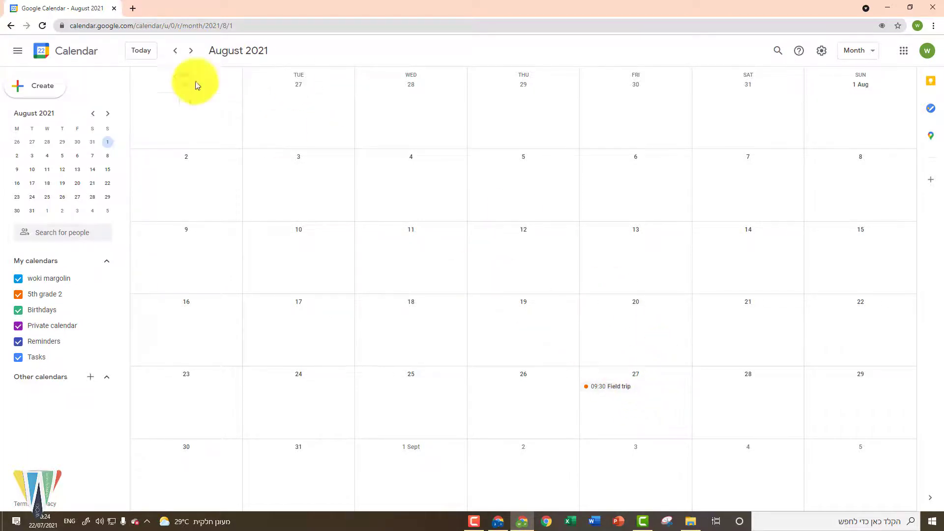
left_click(191, 51)
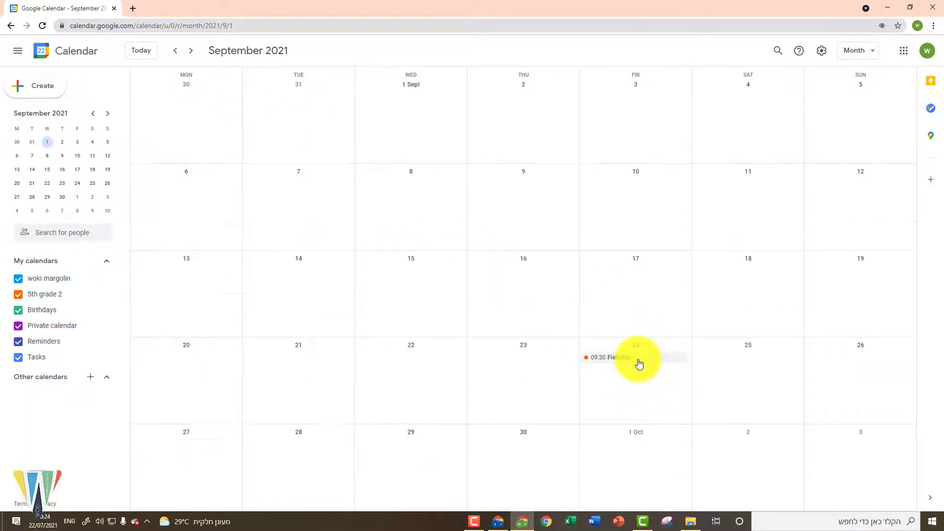
Step: Page ahead to October and November 2021 to check repeats, then jump back to July 2021
left_click(191, 51)
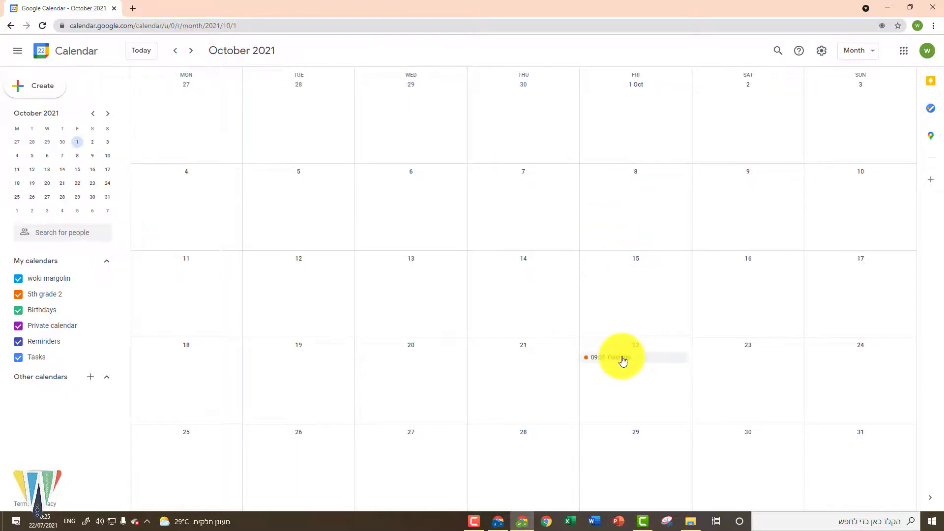
left_click(191, 51)
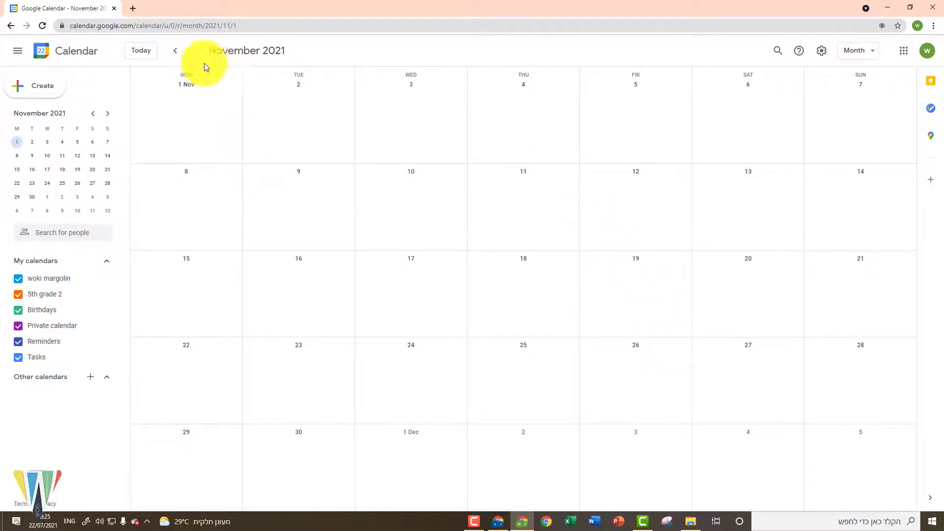
left_click(137, 58)
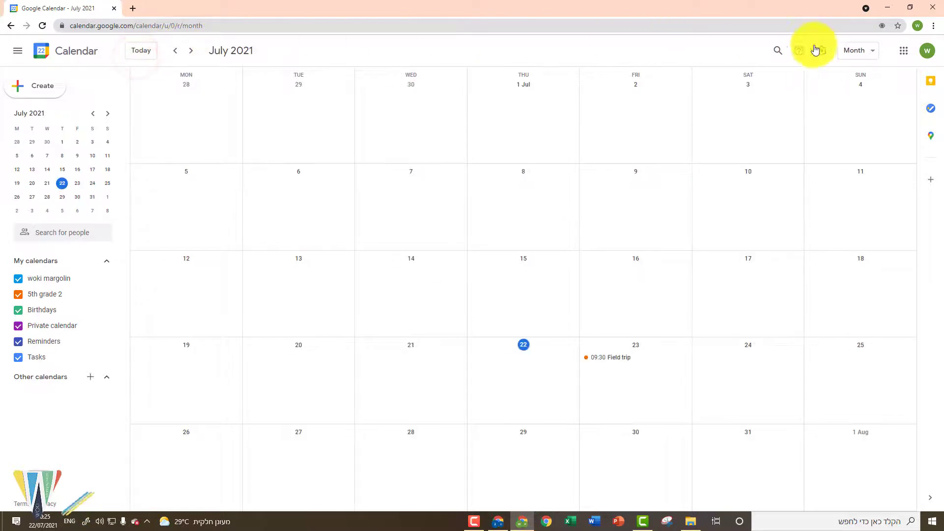
left_click(850, 54)
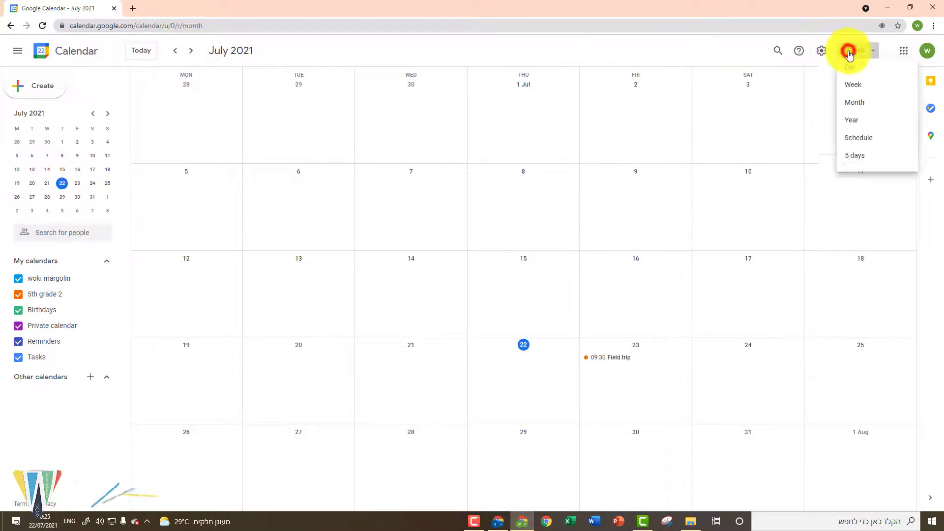
Step: Switch to Week view and open the Field trip event's full edit page
left_click(858, 95)
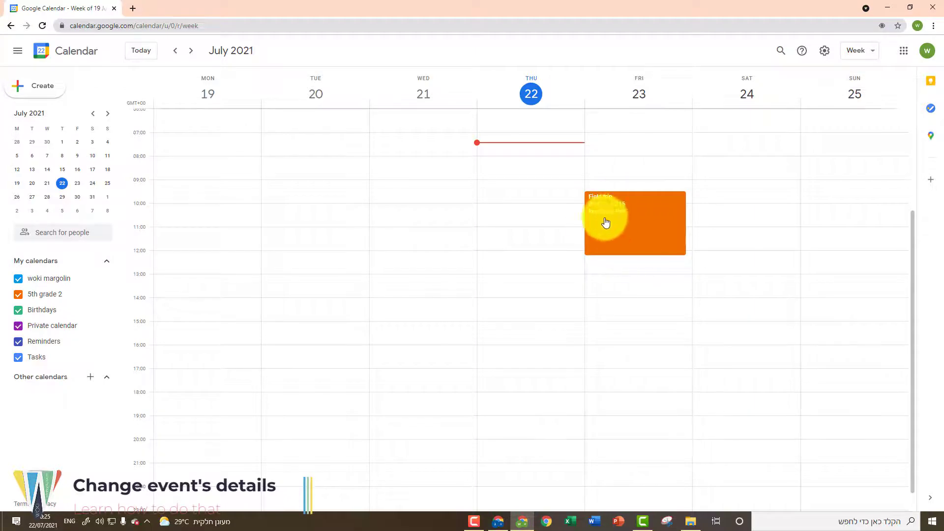
left_click(610, 223)
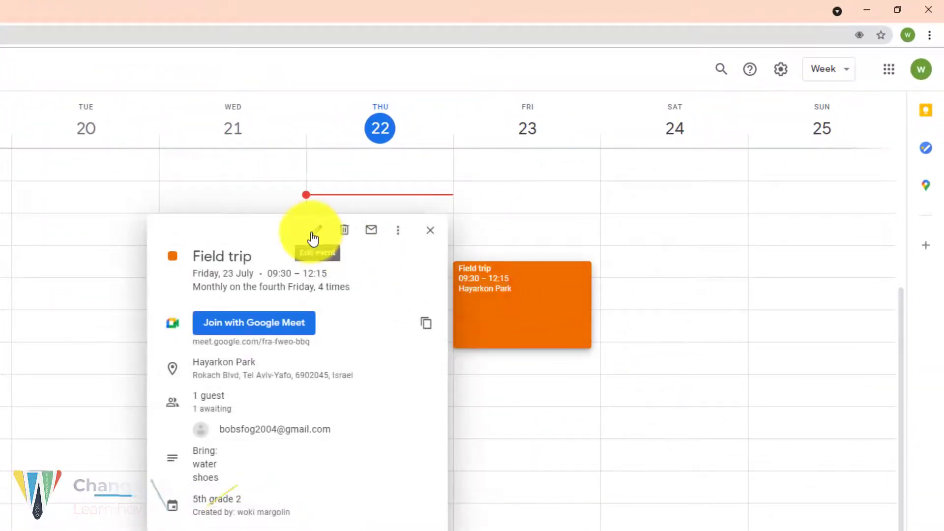
left_click(314, 236)
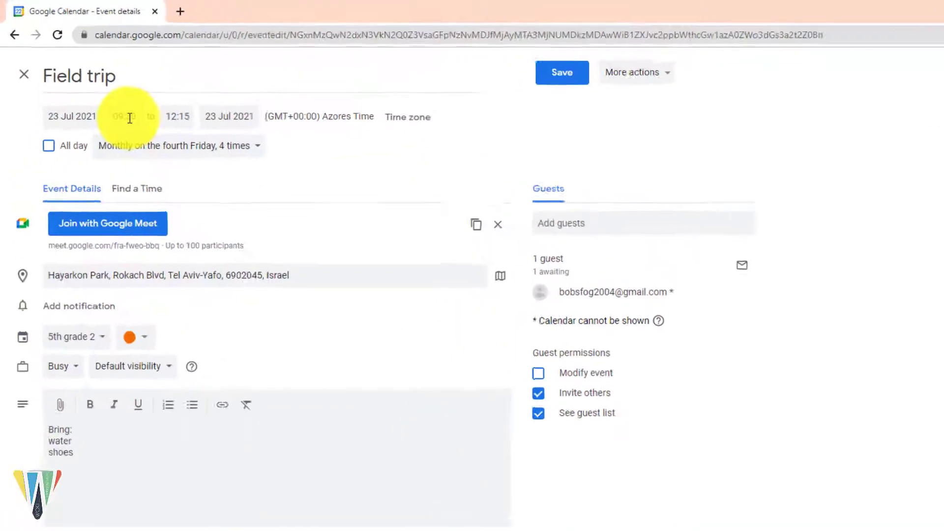
Step: Change the Field trip's start time to 10:00 (ending 12:45) and save it
left_click(129, 118)
type("10")
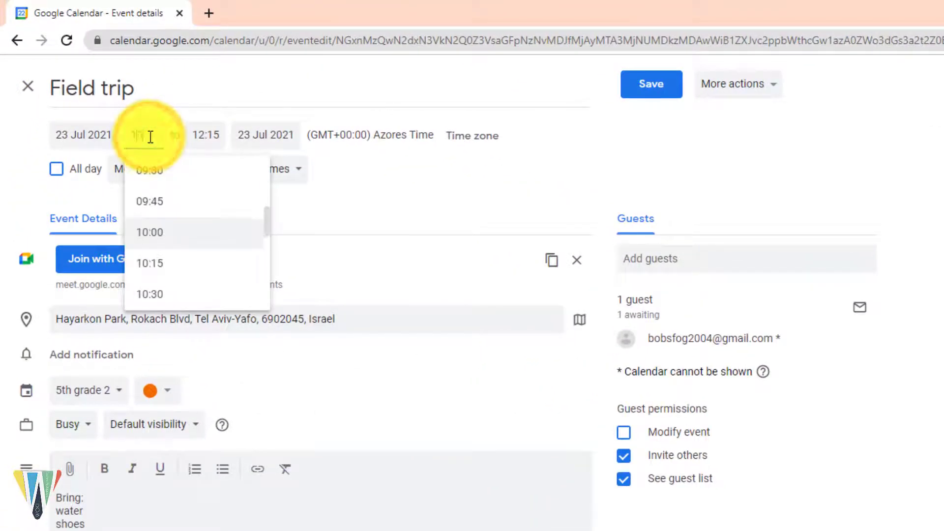
key("Tab")
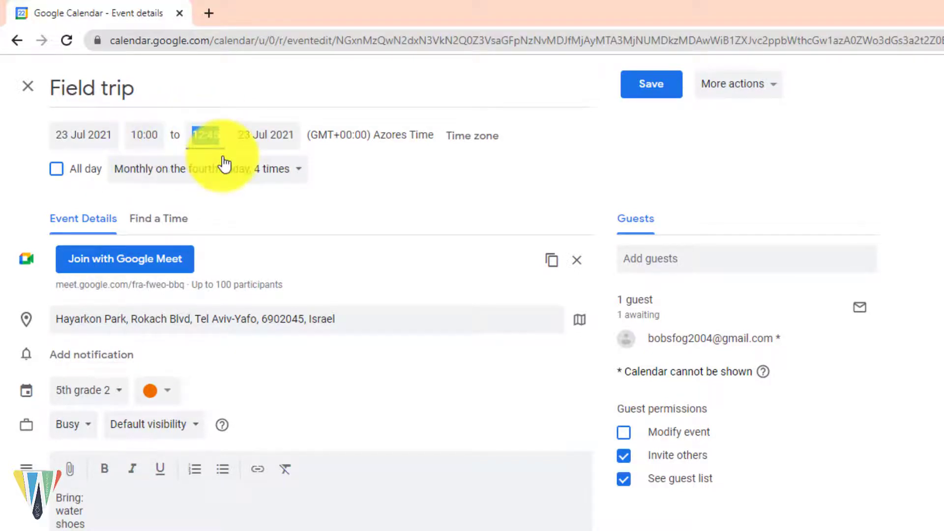
left_click(663, 85)
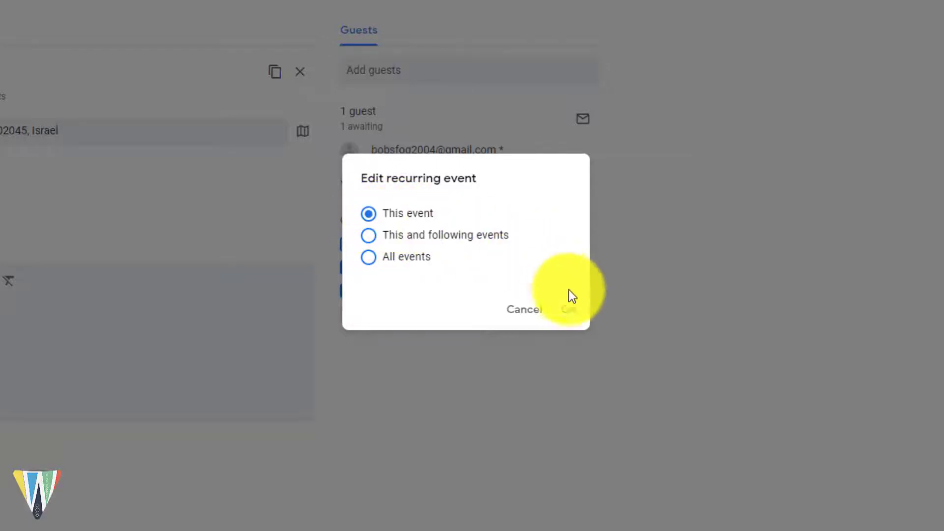
Step: Apply the 10:00 time to this occurrence only and send update e-mails to guests
left_click(570, 309)
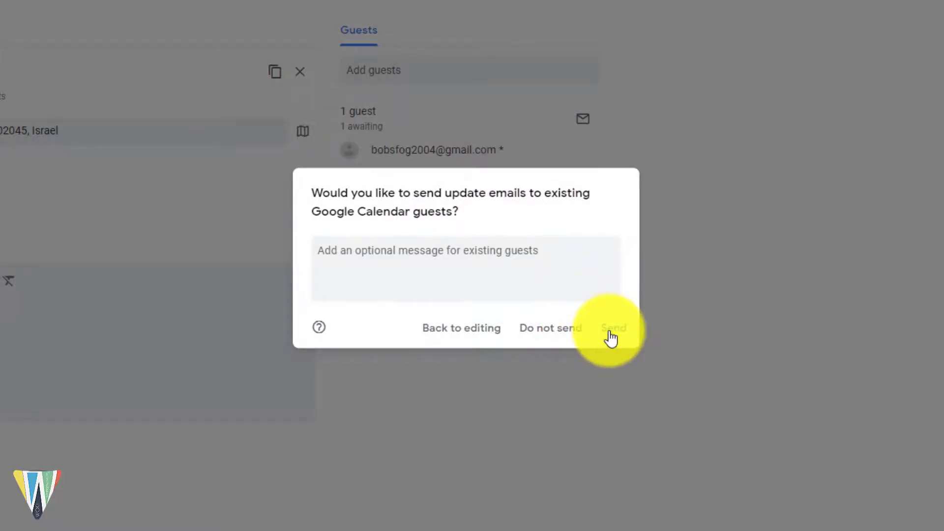
left_click(611, 339)
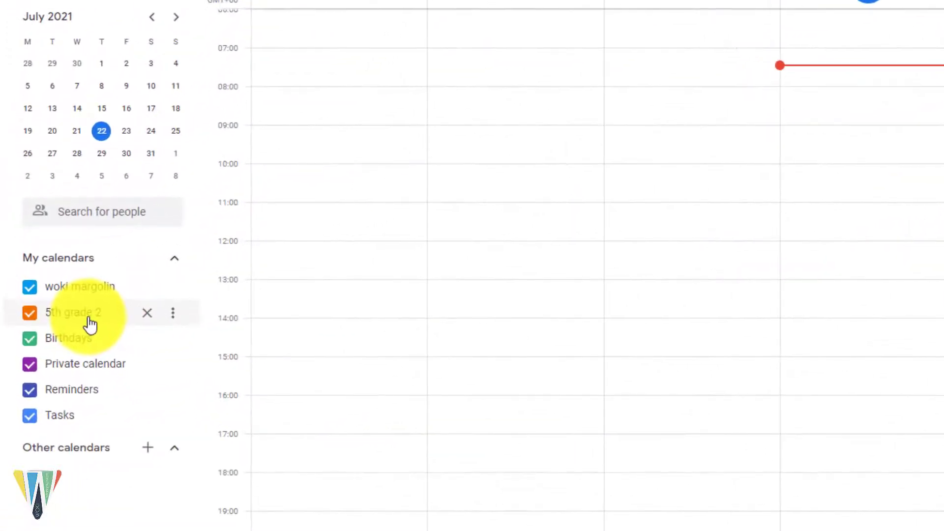
Step: In 5th grade 2's Settings and sharing, enable Make available to public and accept the warning
left_click(175, 317)
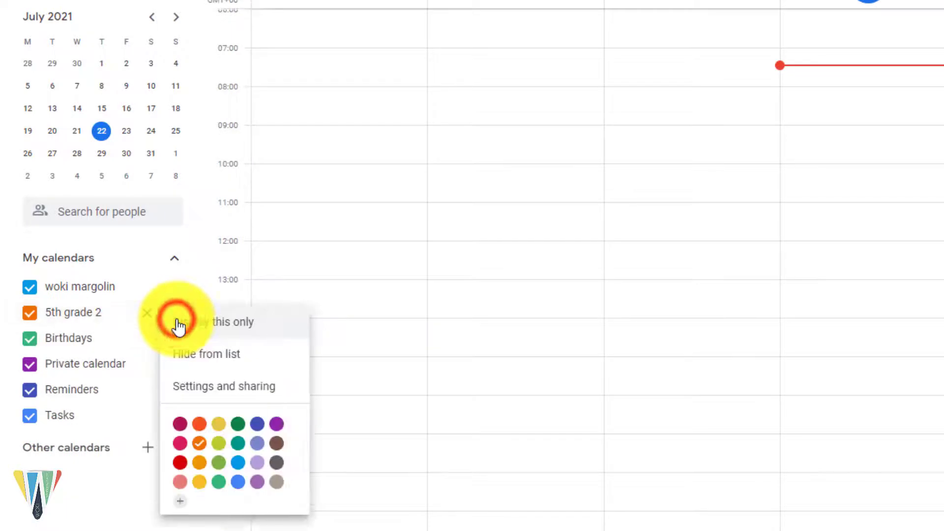
left_click(219, 389)
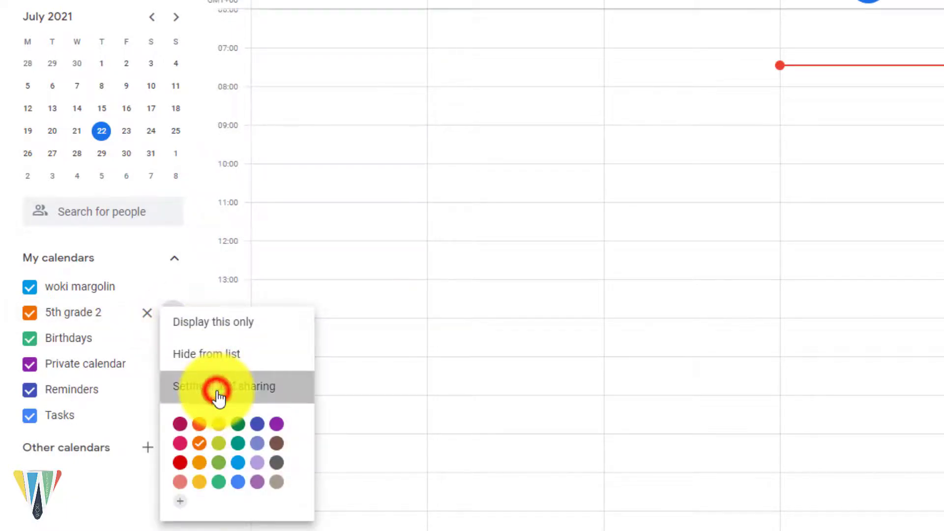
scroll(236, 365, "down", 8)
scroll(240, 372, "down", 2)
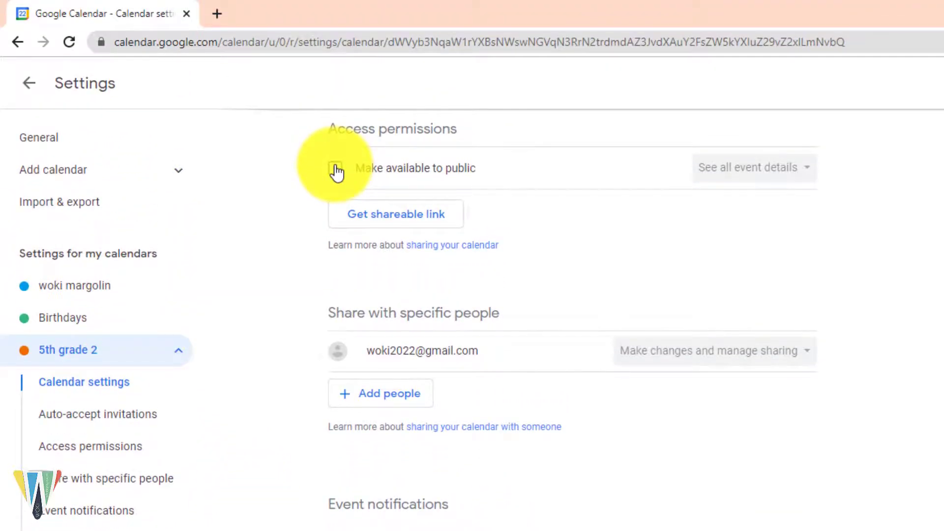
left_click(336, 170)
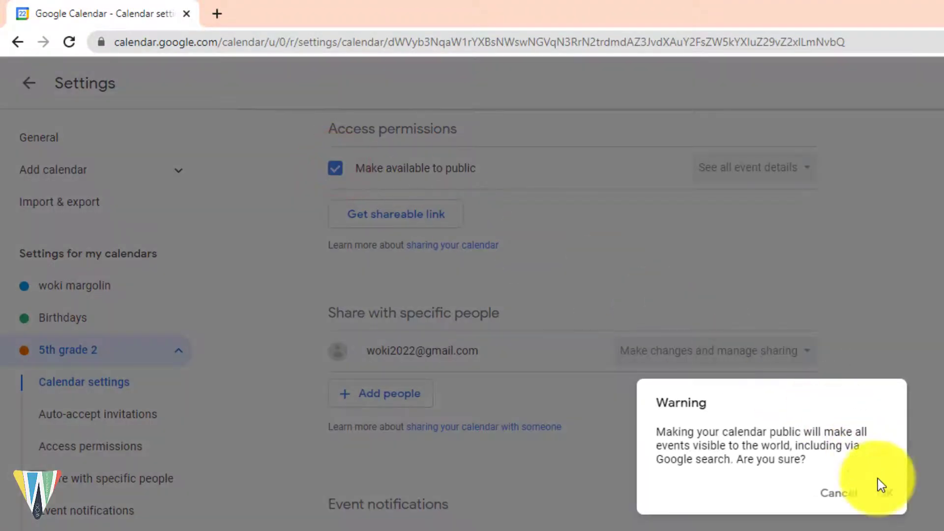
left_click(885, 494)
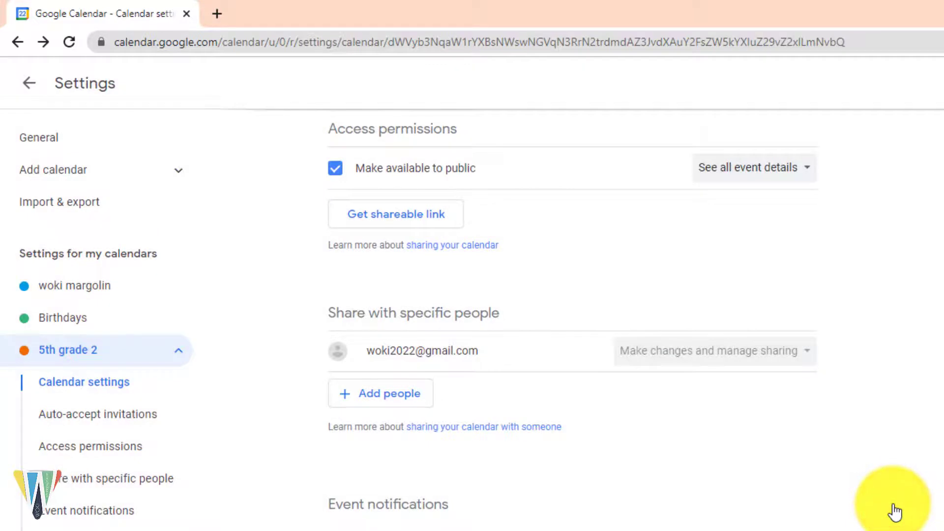
Step: Get the 5th grade 2 calendar's shareable link and copy it
left_click(420, 230)
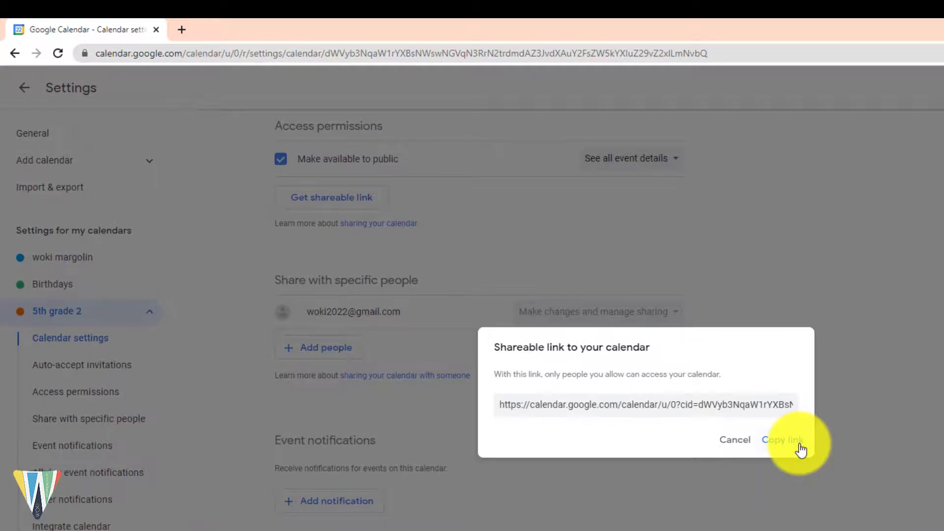
left_click(799, 443)
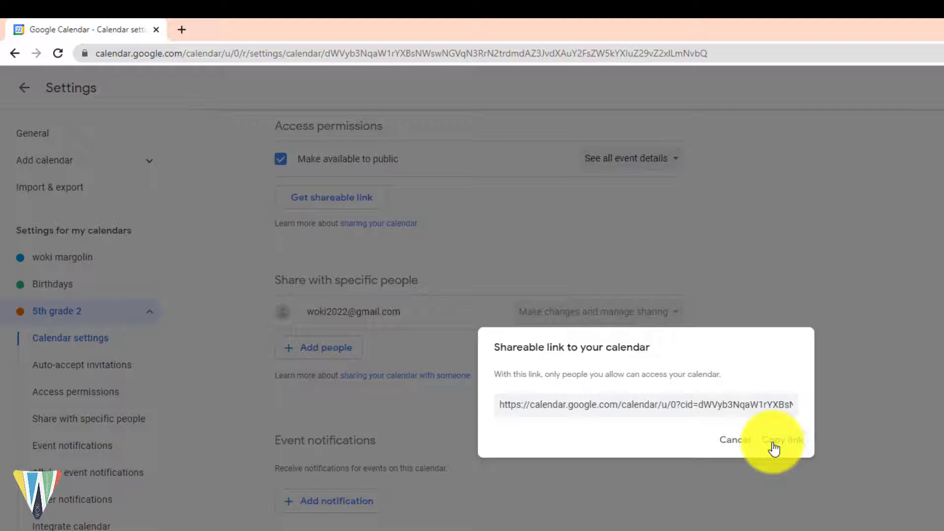
left_click(24, 89)
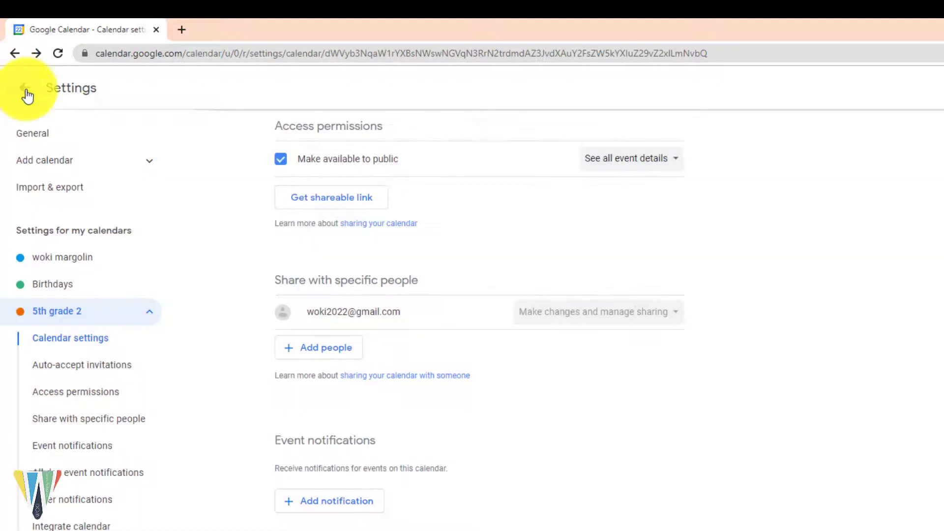
Step: Add a person by pasted e-mail to 5th grade 2 with Make changes to events permission and send
left_click(24, 89)
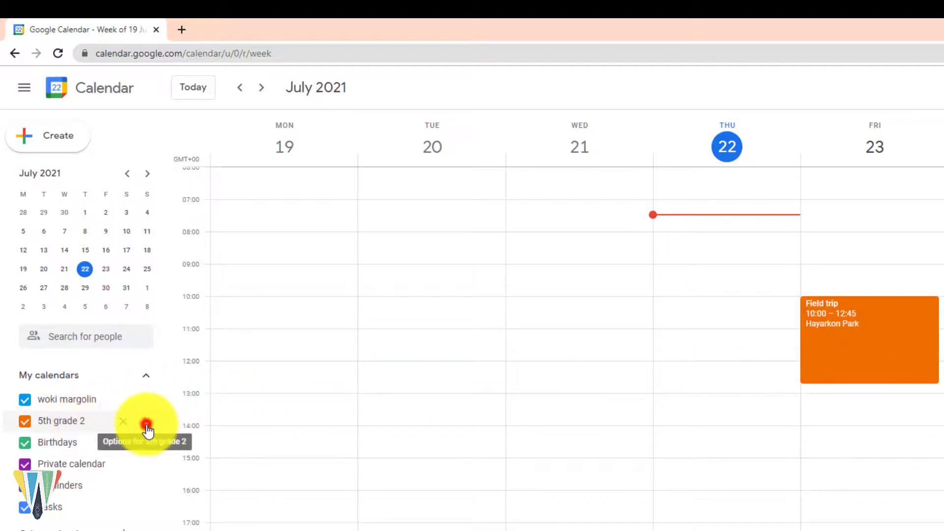
left_click(144, 421)
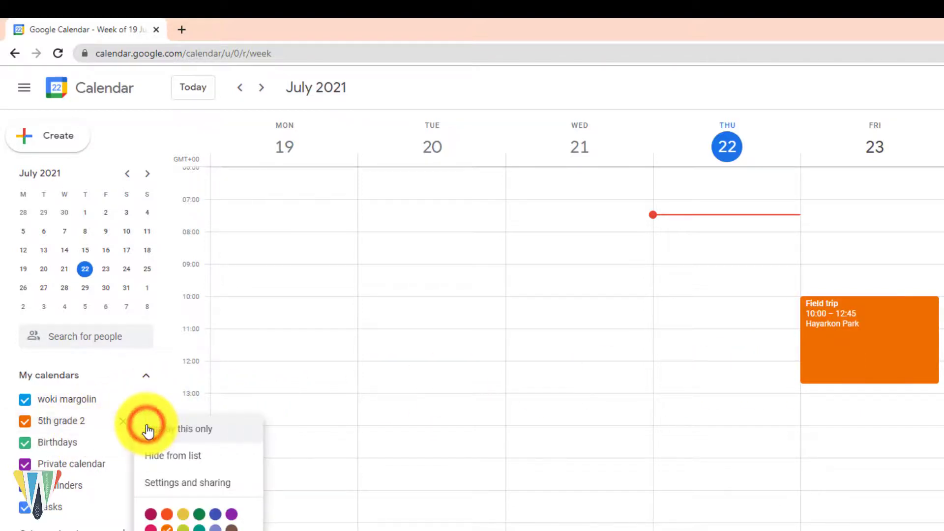
left_click(210, 490)
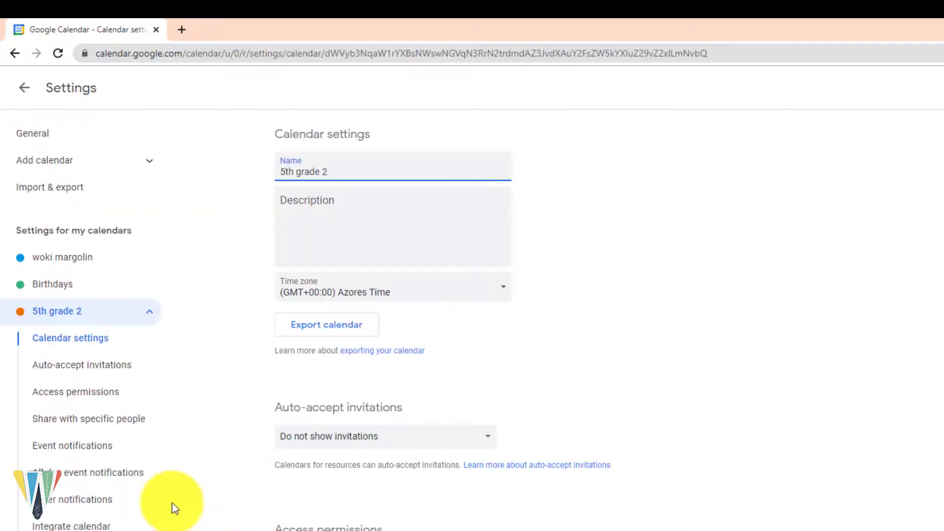
scroll(243, 496, "down", 10)
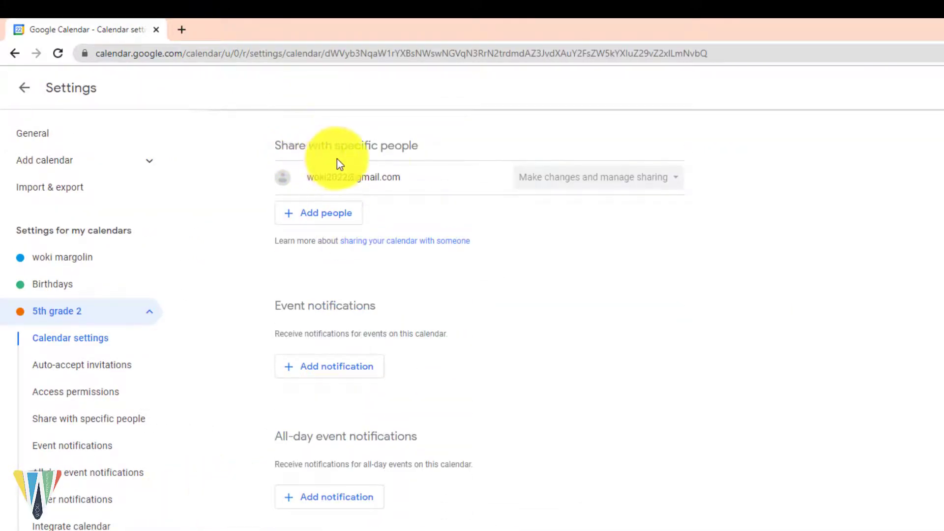
left_click(338, 226)
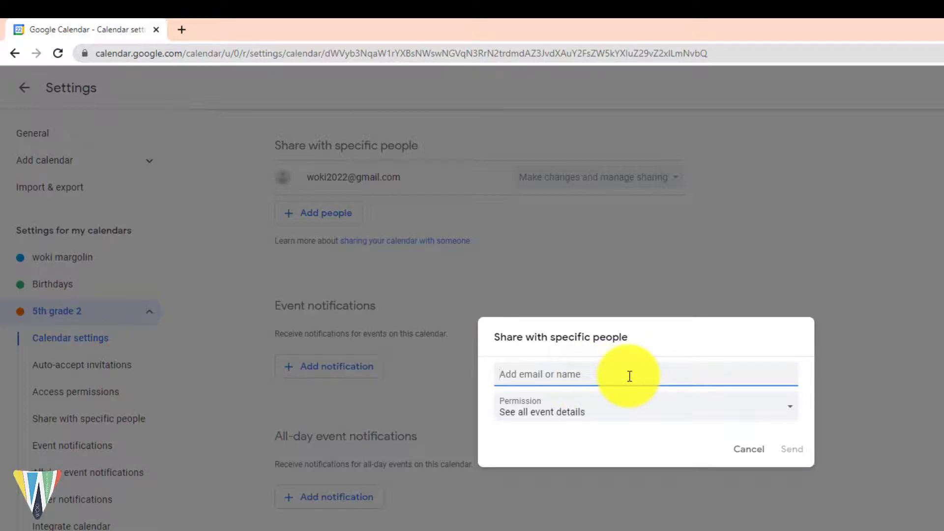
key("ctrl+v")
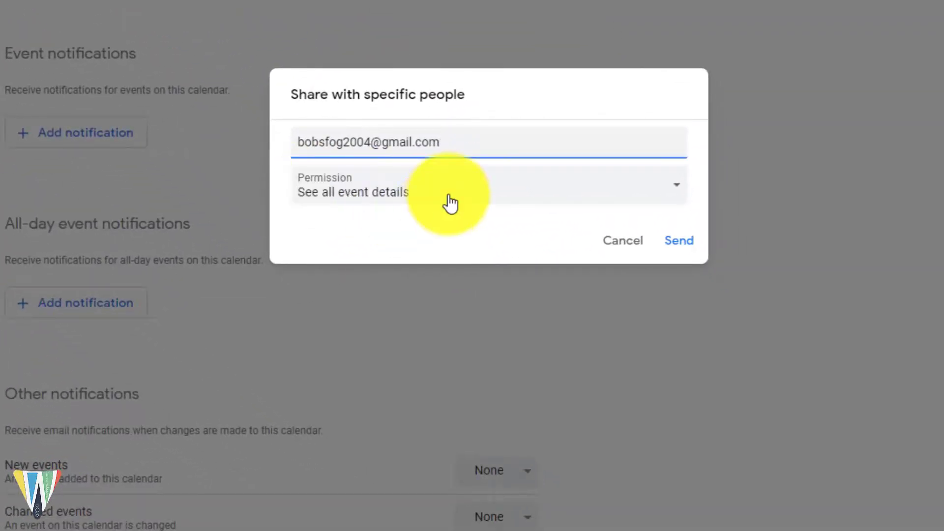
left_click(449, 201)
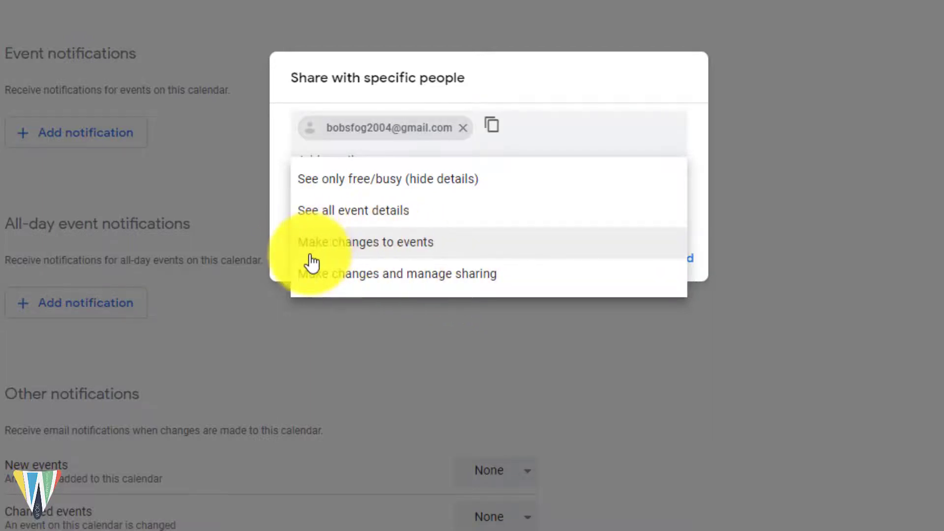
left_click(417, 258)
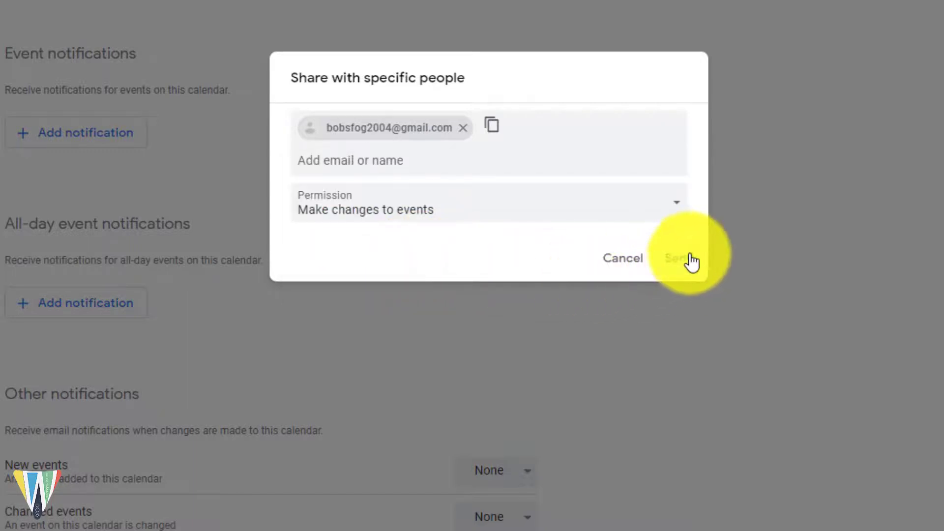
left_click(691, 263)
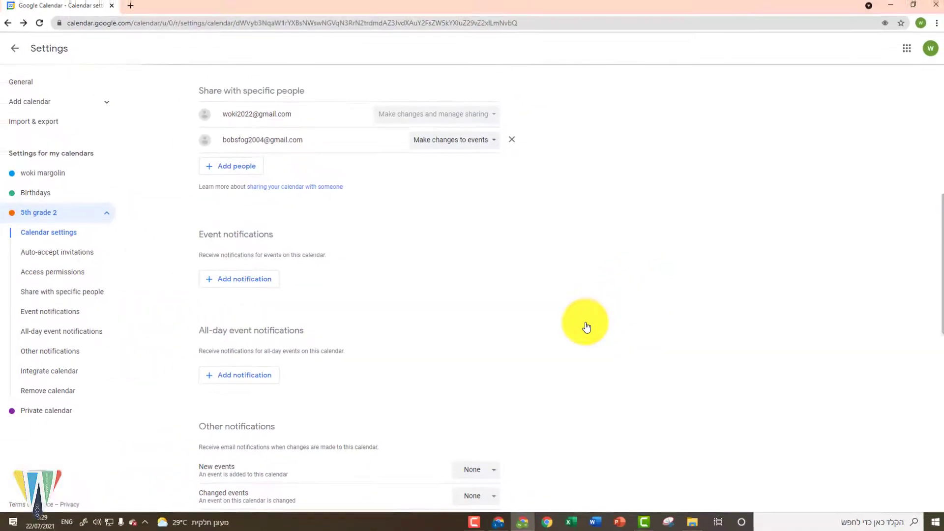
Step: Open the Gmail message sharing the 5th grade 2 calendar, translated into English
left_click(22, 57)
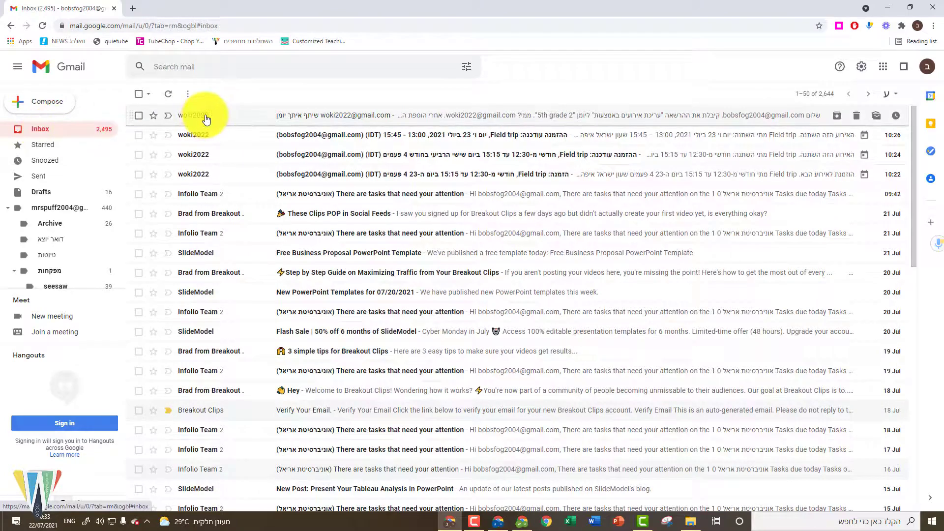
mouse_move(206, 120)
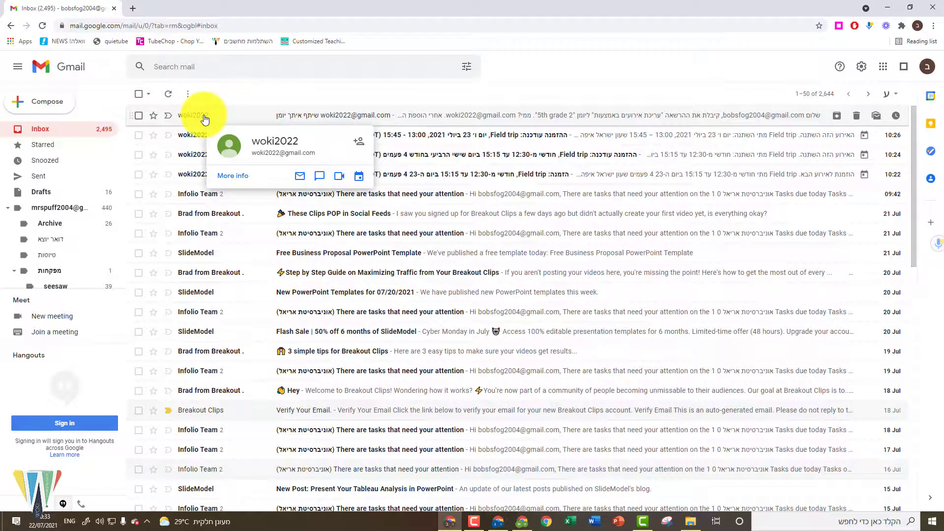
left_click(205, 120)
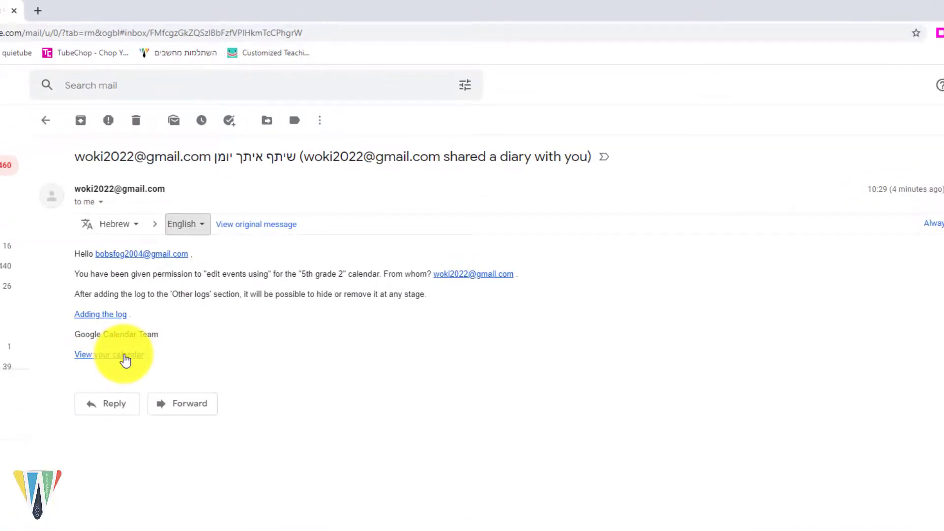
Step: Add the shared 5th grade 2 calendar, then open the Field trip event and save it
left_click(100, 323)
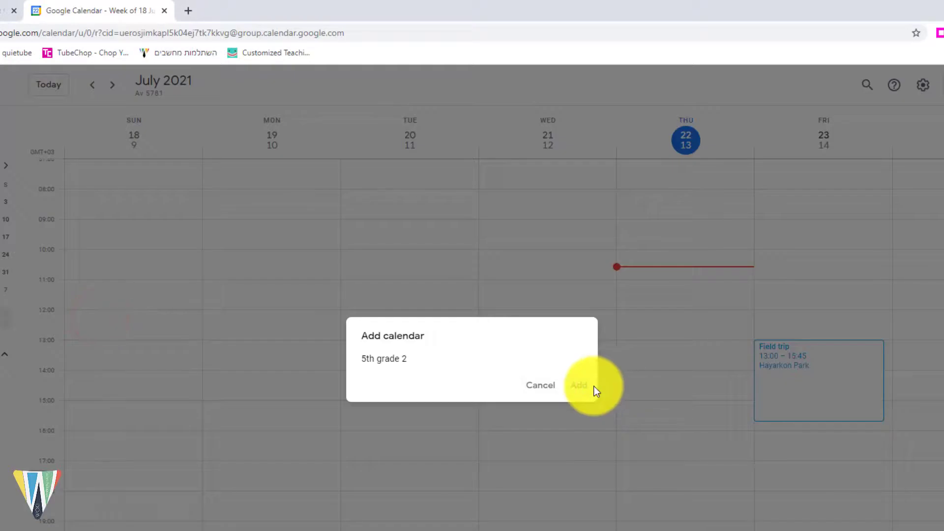
left_click(588, 387)
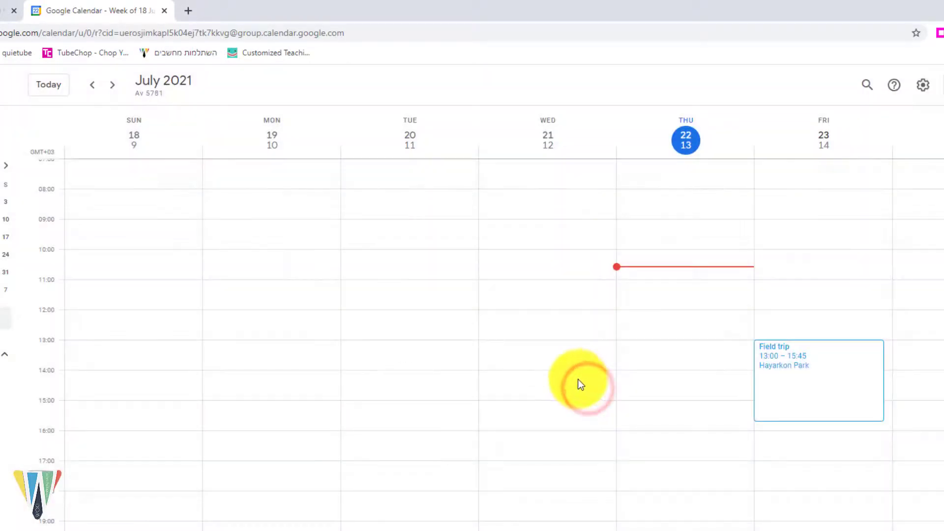
left_click(796, 396)
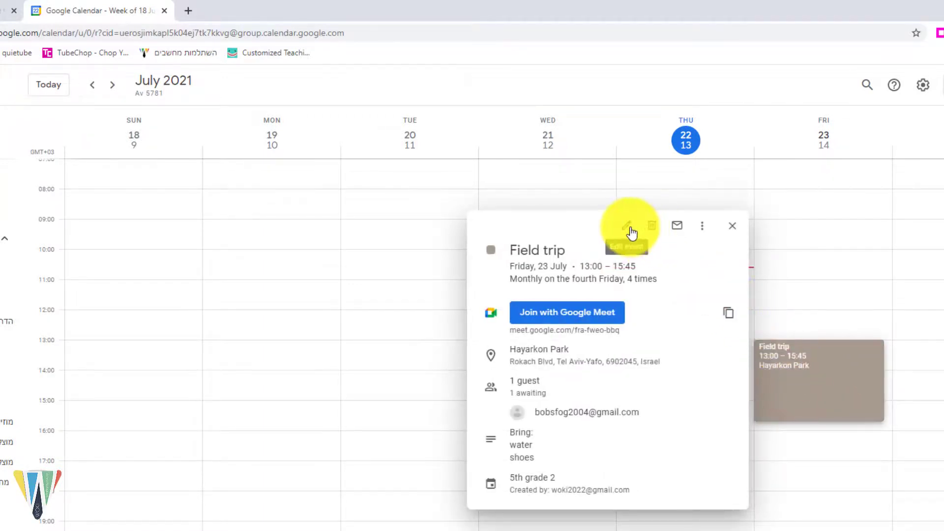
left_click(627, 227)
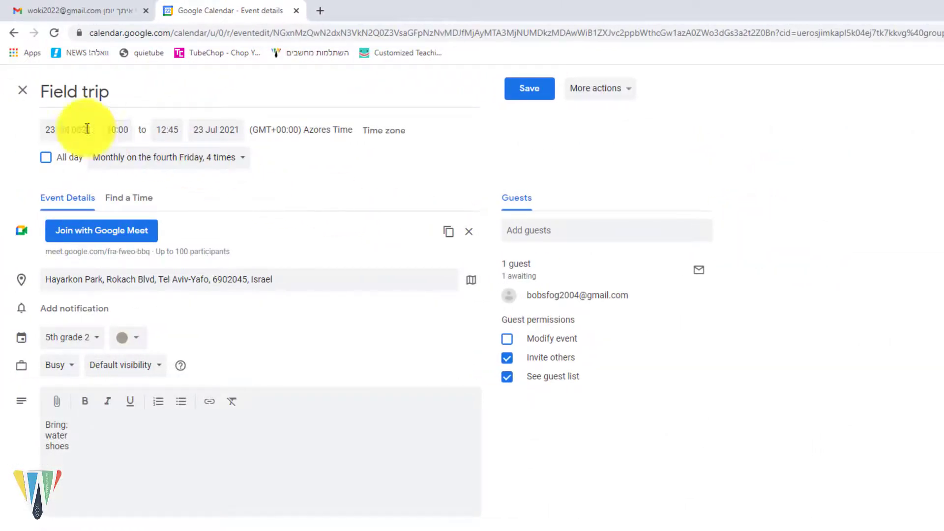
left_click(513, 98)
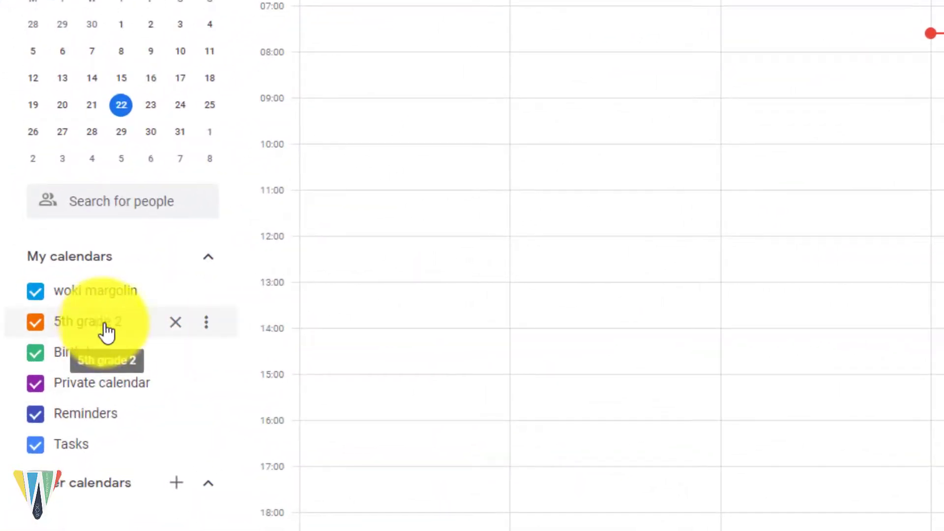
Step: Remove the guest account from 5th grade 2's Share with specific people list
left_click(207, 334)
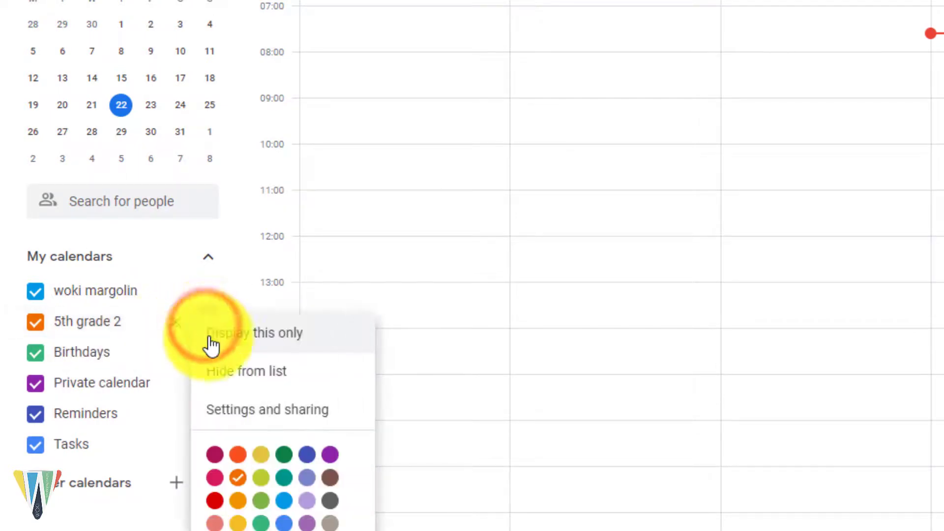
left_click(330, 432)
scroll(175, 359, "down", 3)
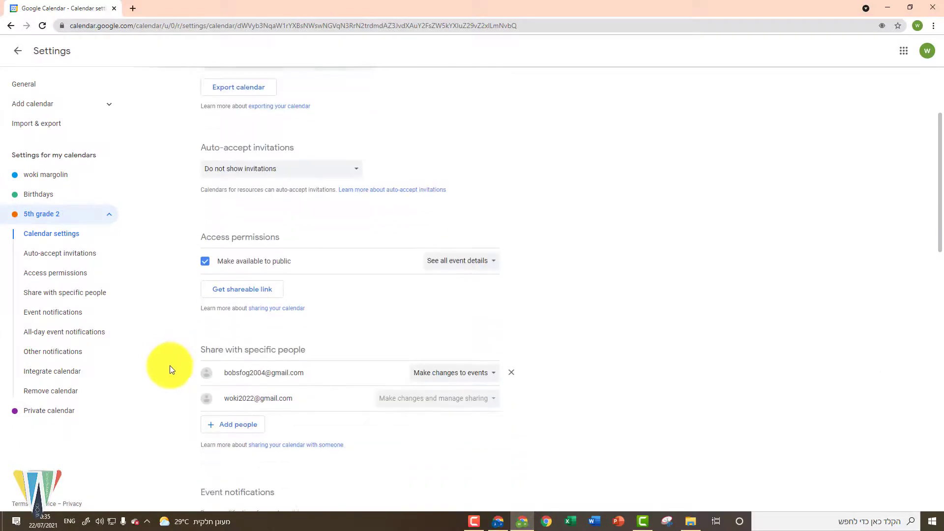
scroll(170, 365, "down", 1)
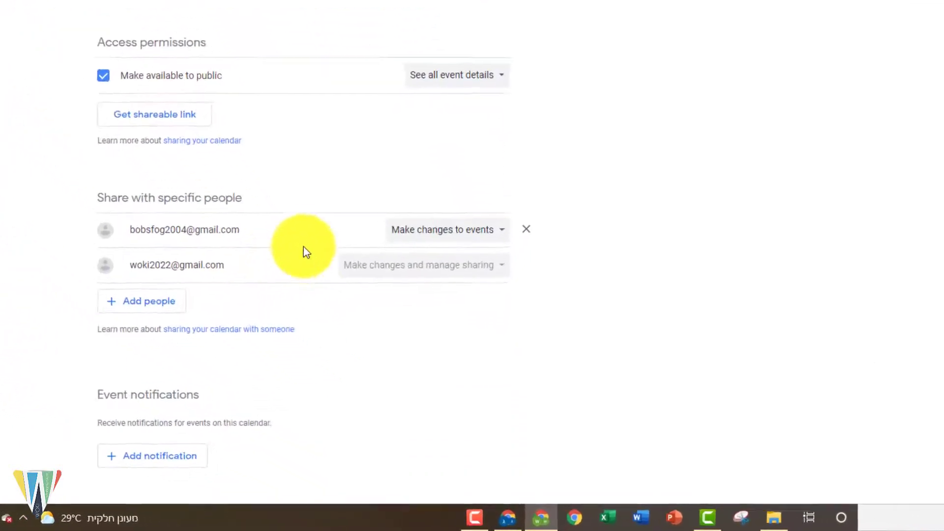
left_click(529, 215)
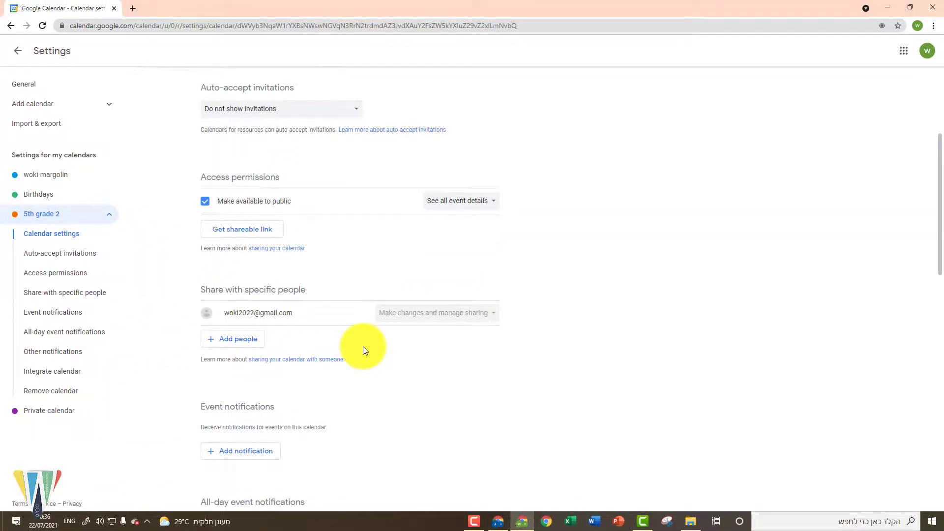
Step: Create a 'check ex' task on Friday at 14:00 described 'Finish to check the EN ex'
left_click(13, 51)
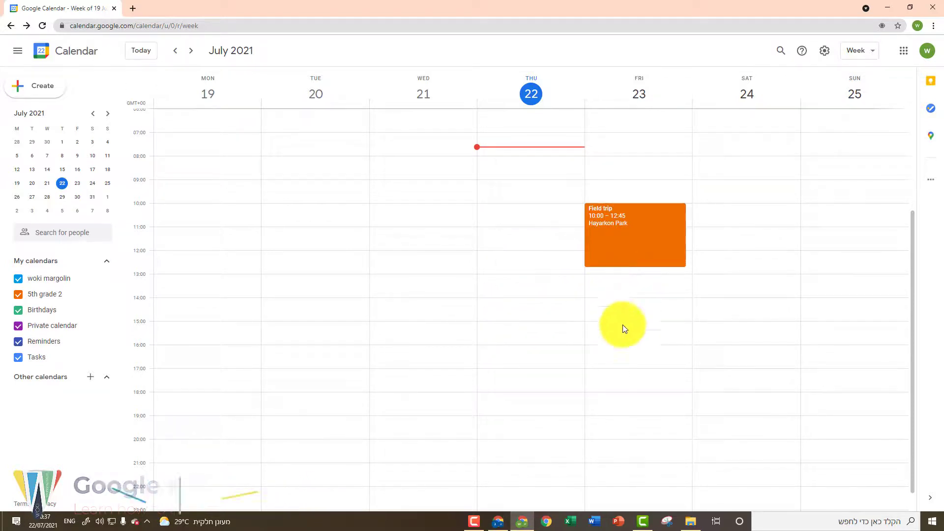
left_click(627, 298)
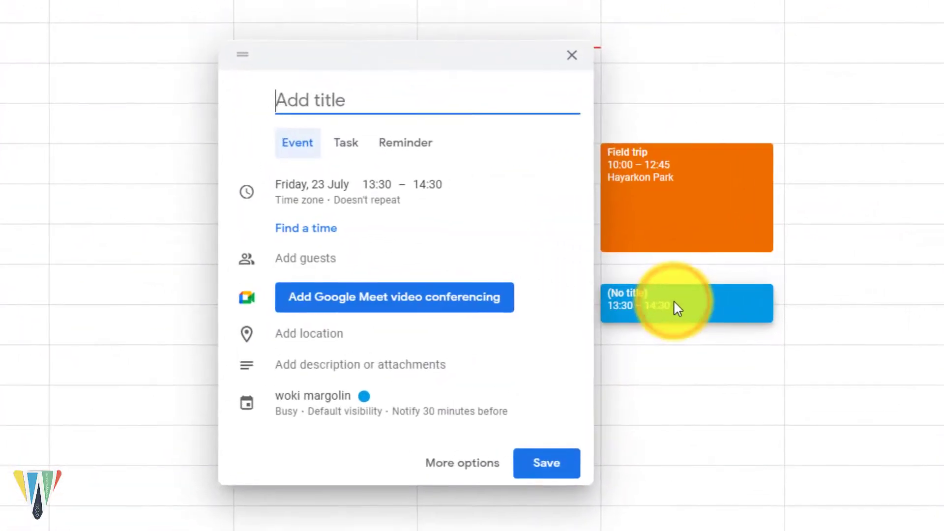
left_click(356, 146)
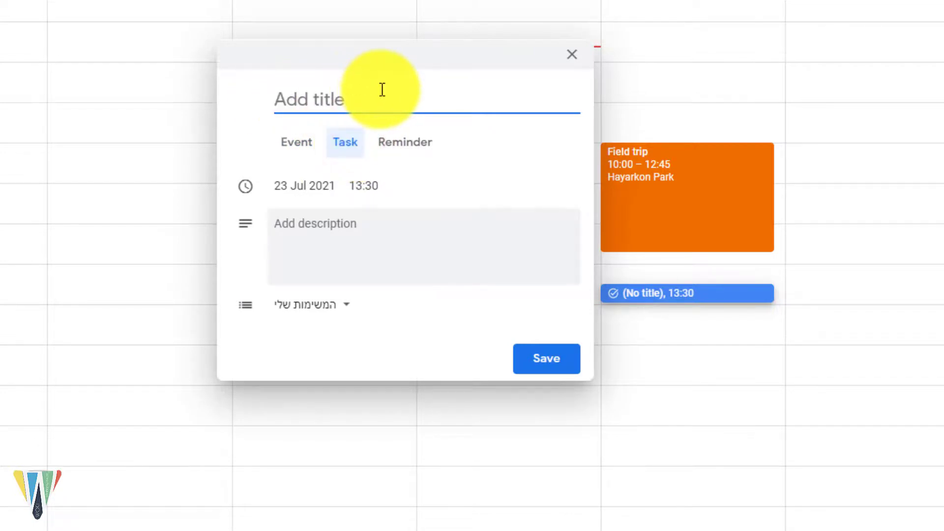
type("check ex")
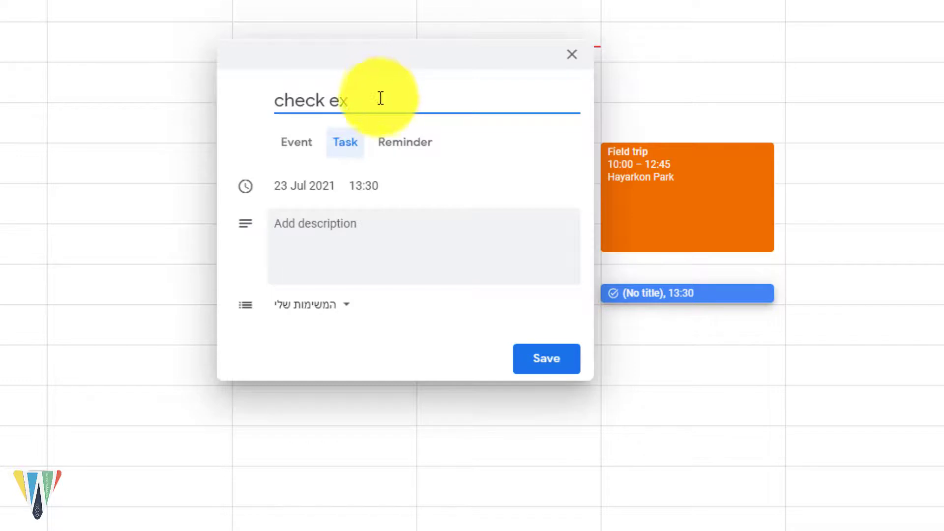
left_click(362, 189)
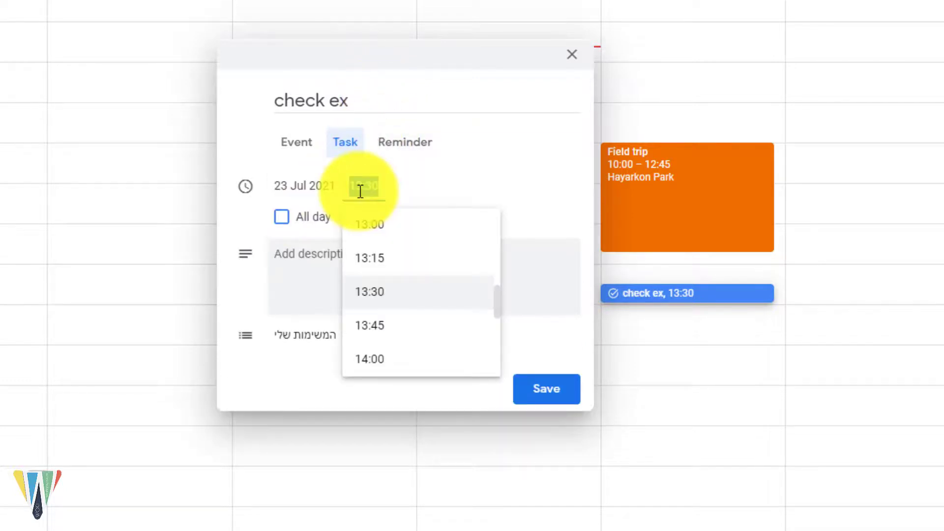
left_click(380, 356)
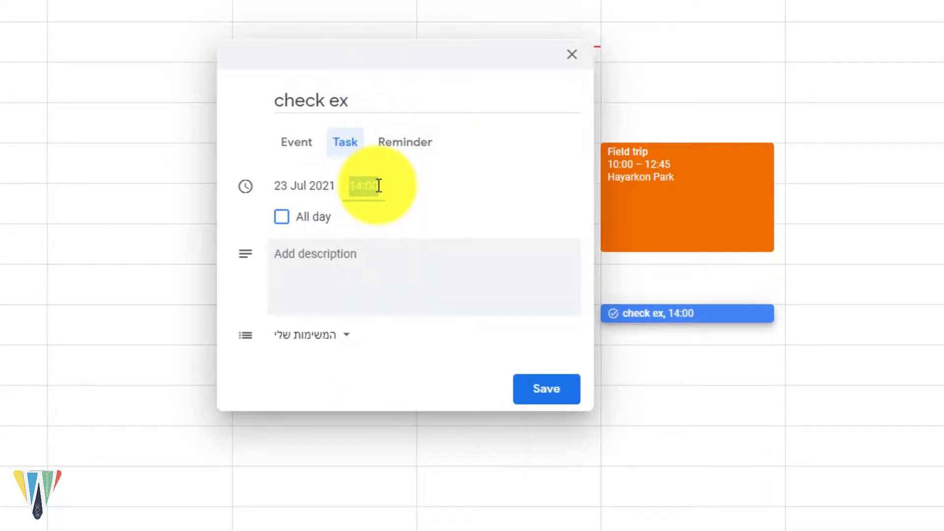
left_click(380, 254)
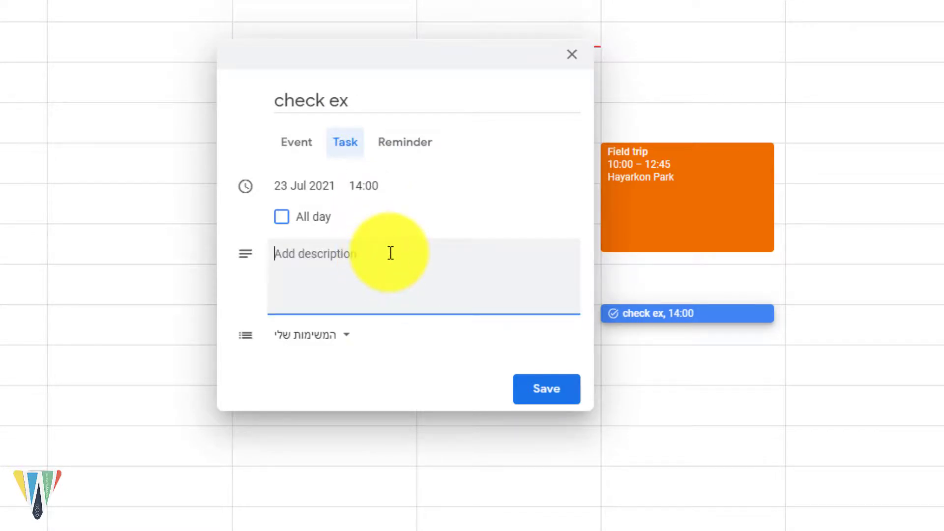
type("Finish to check the EN ex")
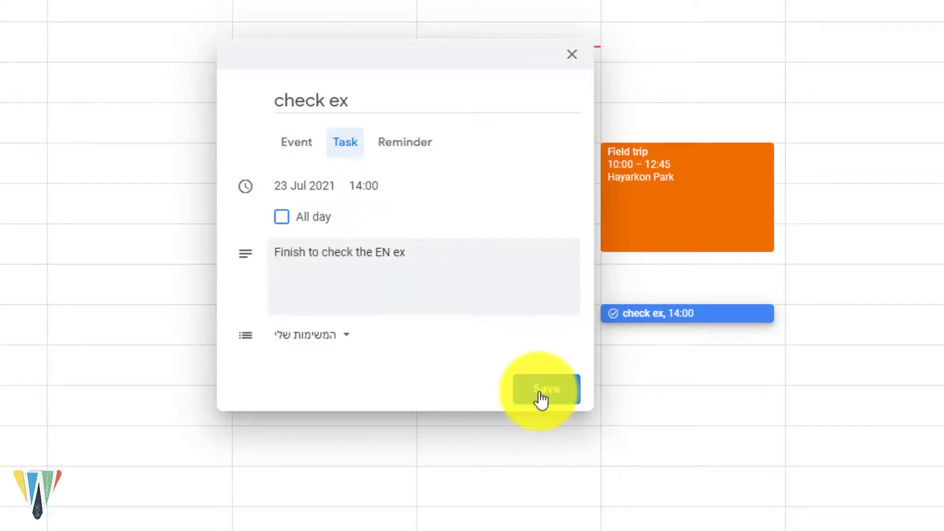
left_click(541, 398)
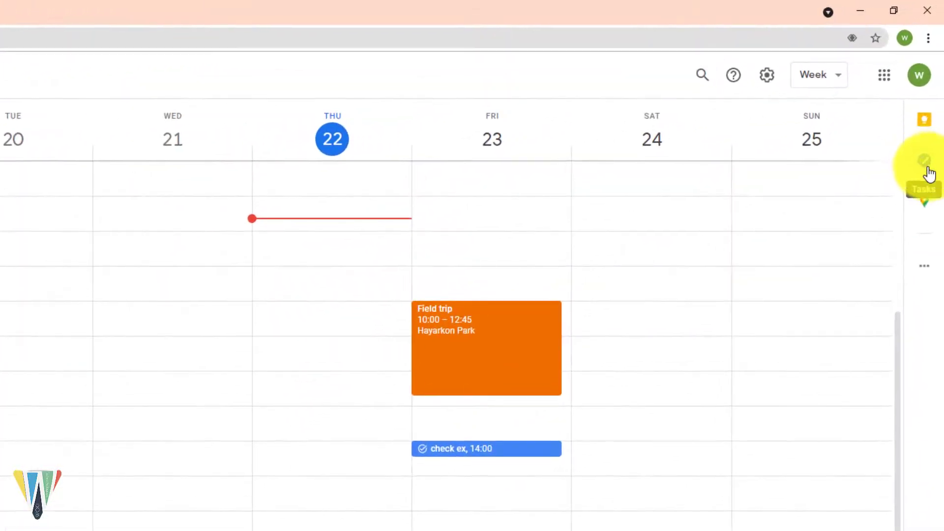
Step: Mark 'check ex' completed in the Tasks panel so it shows struck through, then reopen the panel
left_click(930, 167)
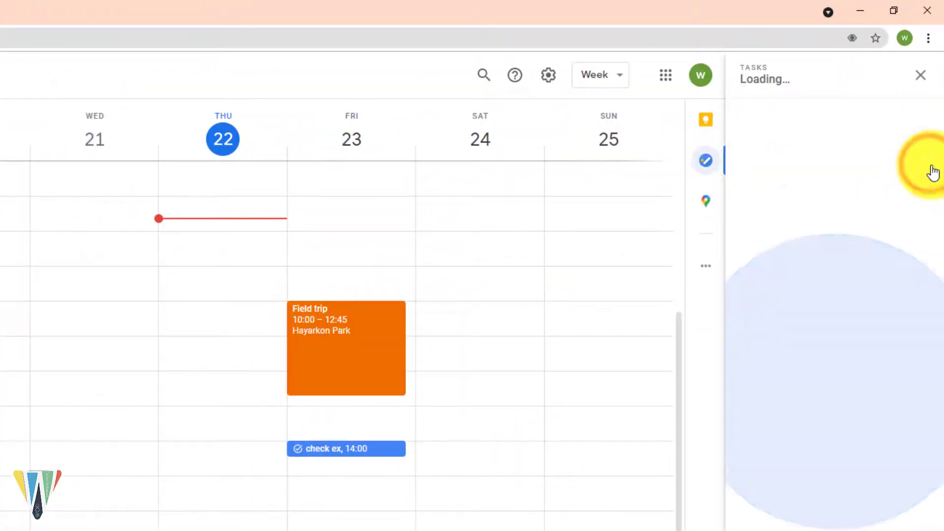
left_click(846, 509)
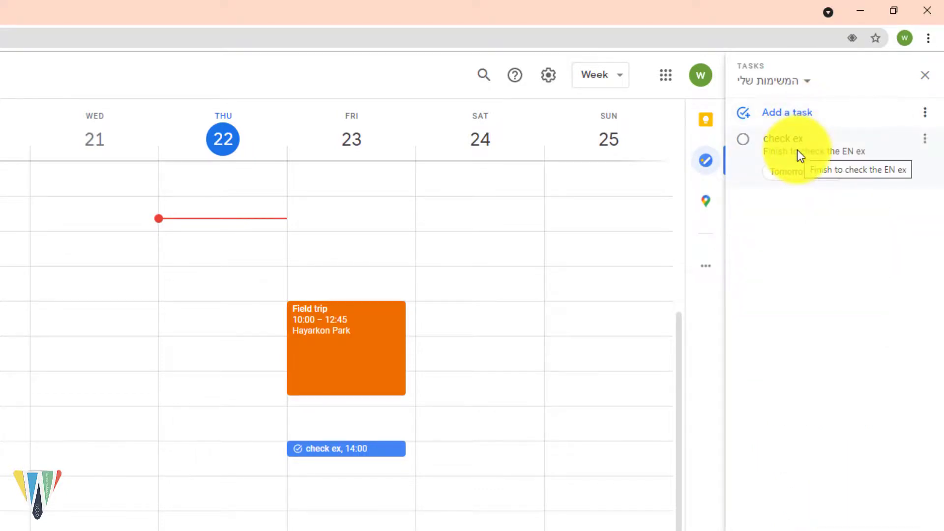
left_click(798, 139)
triple_click(791, 138)
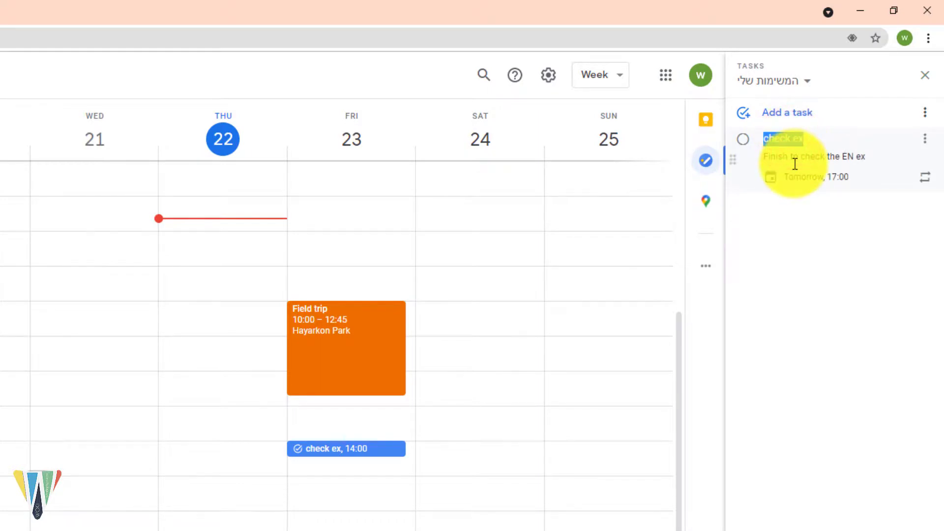
left_click(744, 143)
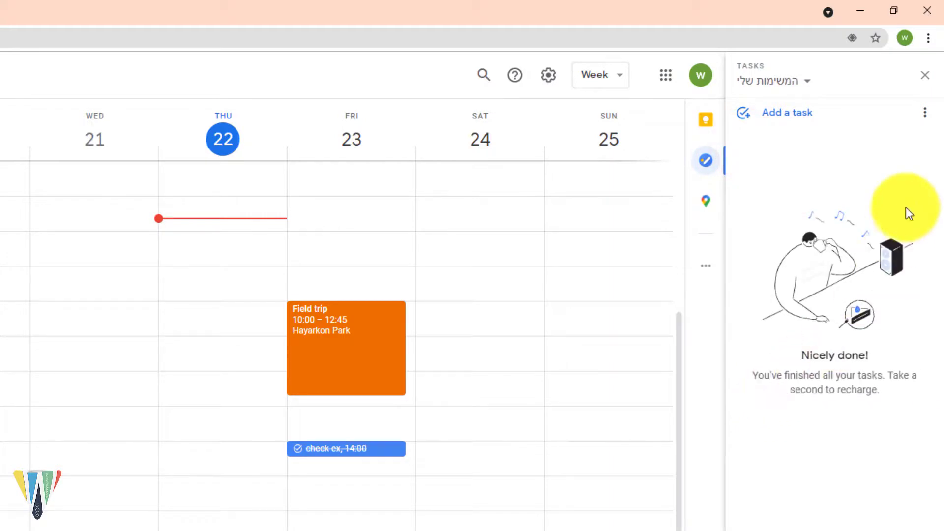
left_click(926, 76)
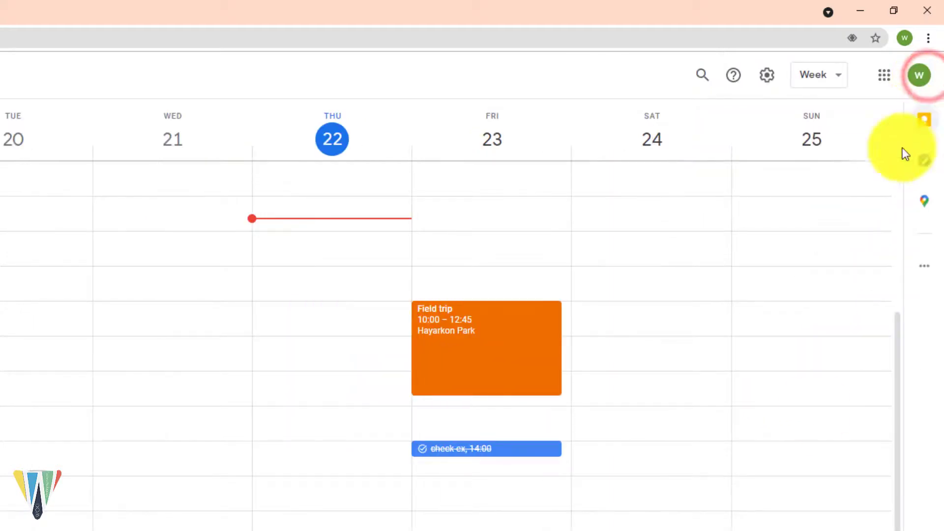
left_click(501, 509)
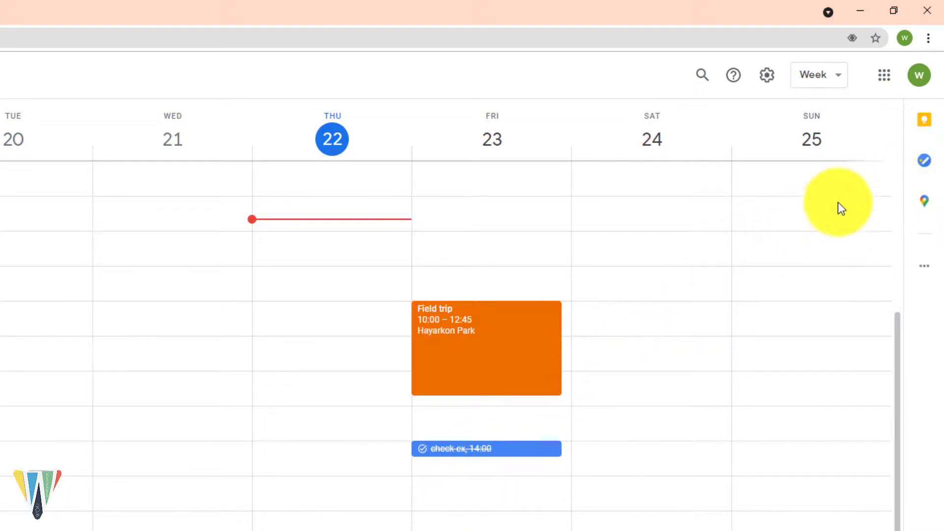
left_click(925, 164)
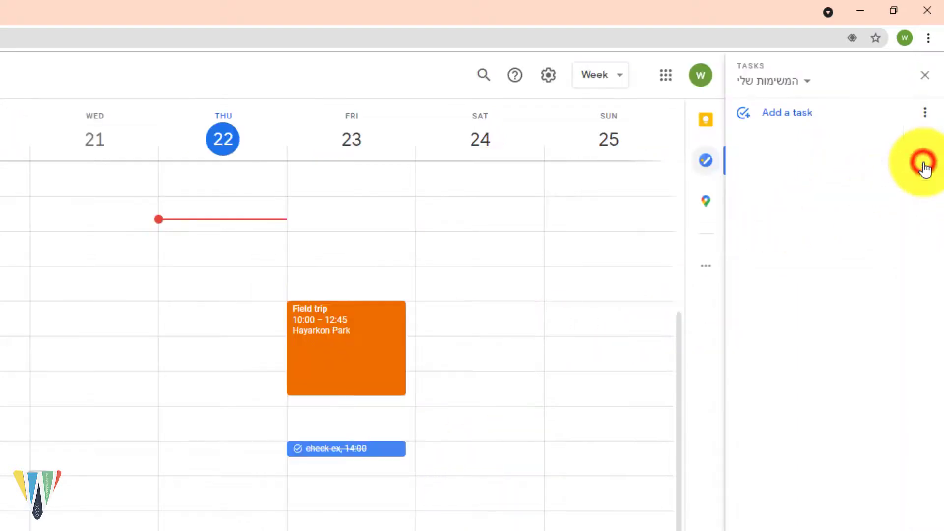
Step: Add a task to call a student's parents, with their phone number, for 23 July at 10:00
left_click(782, 120)
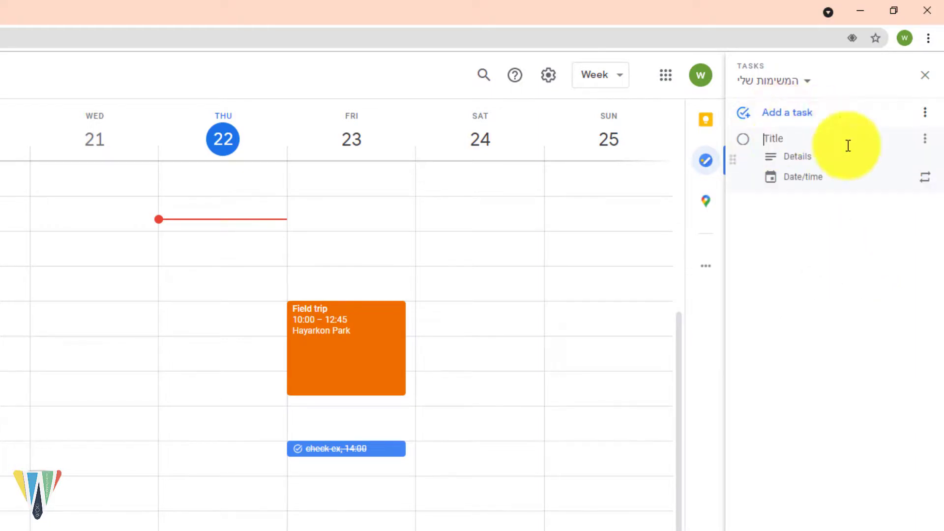
type("Call David's parents")
left_click(802, 156)
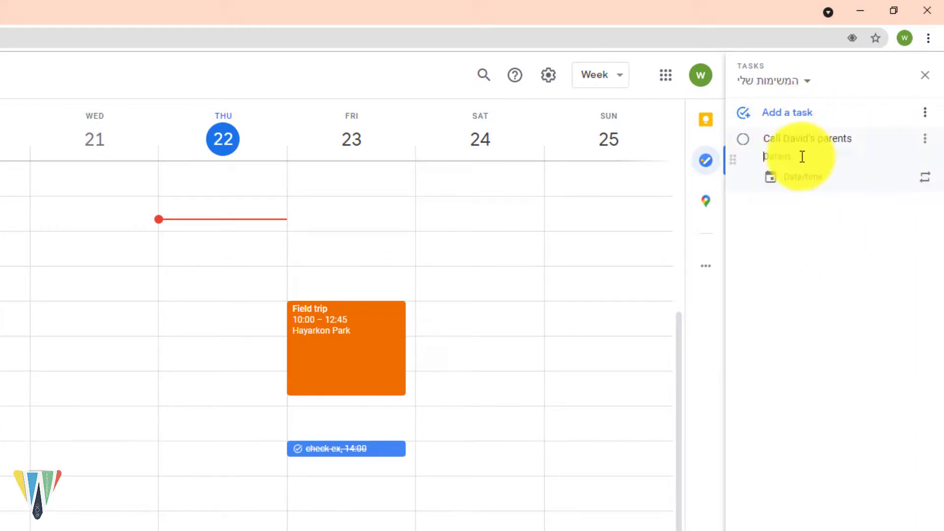
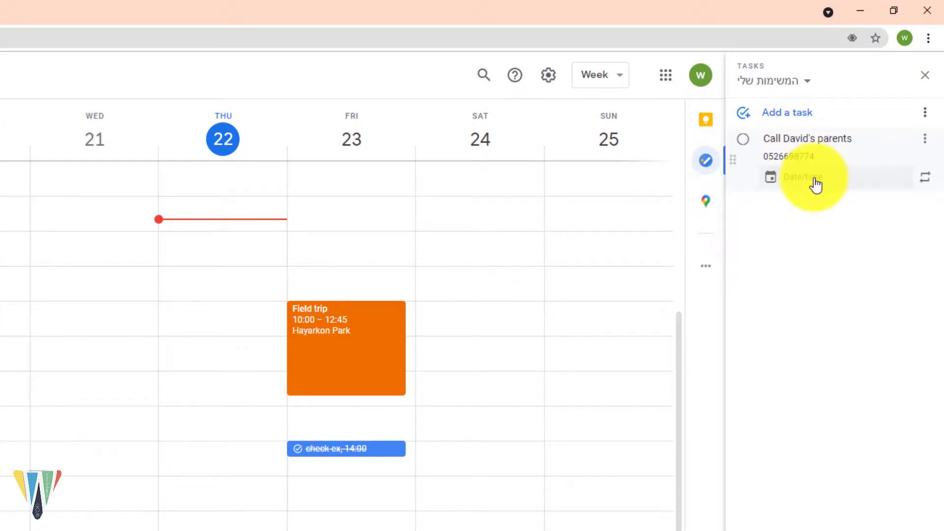
left_click(812, 177)
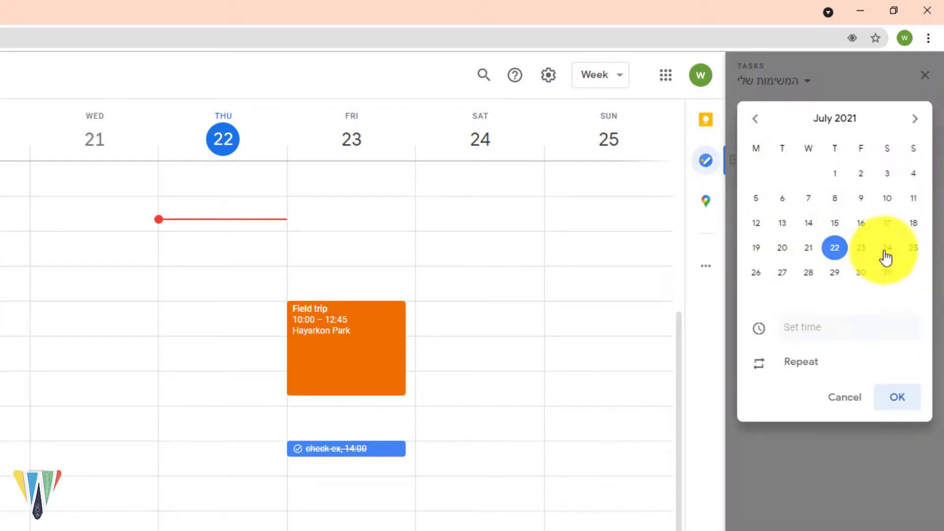
left_click(861, 248)
left_click(816, 329)
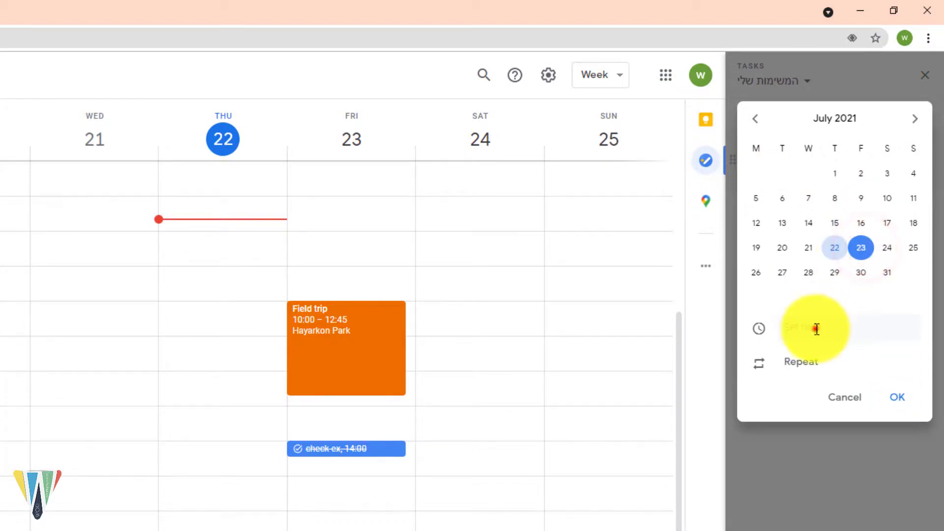
type("10")
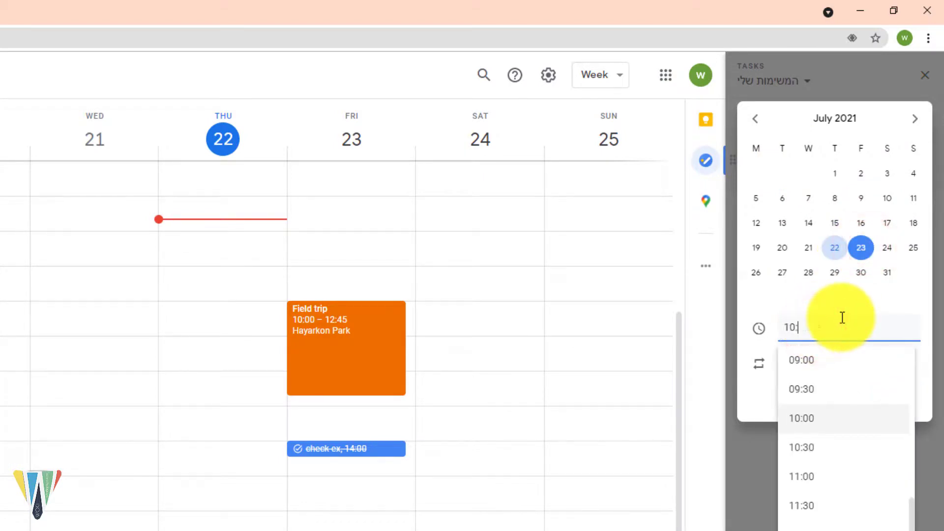
type(":00")
left_click(870, 298)
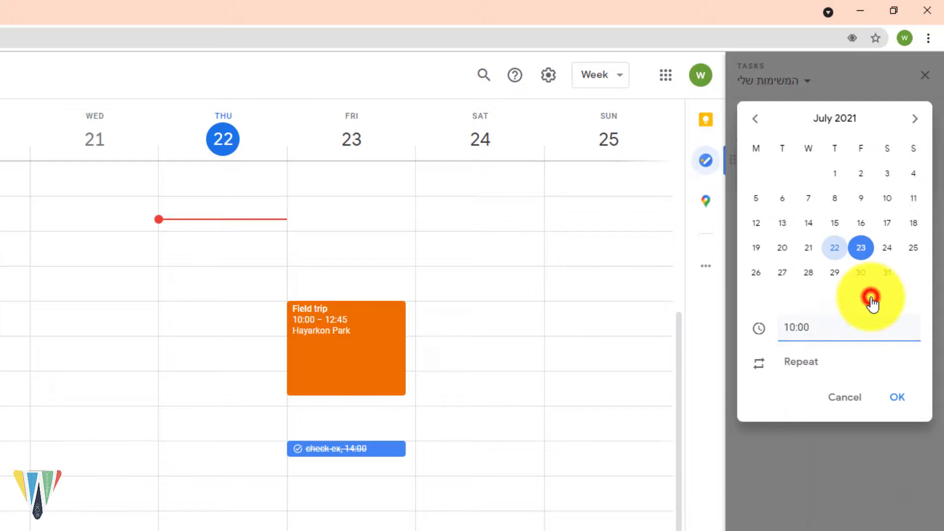
left_click(899, 399)
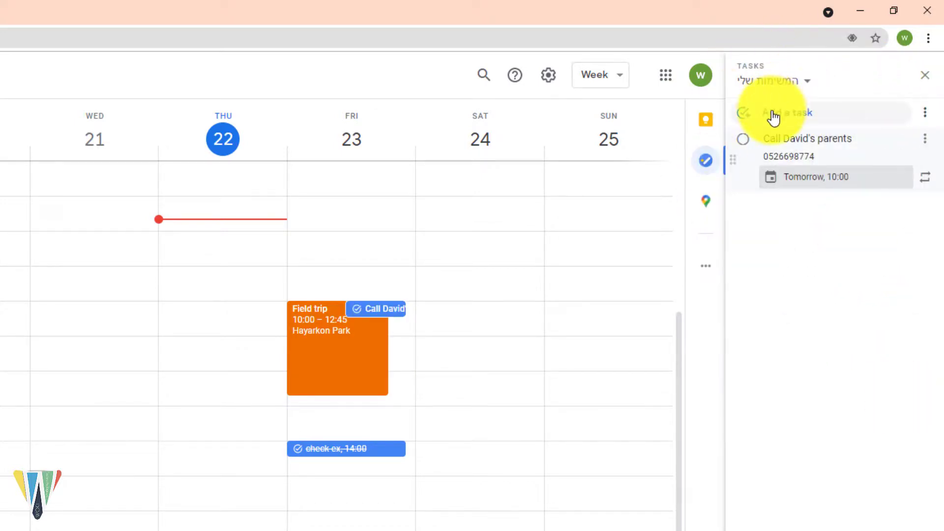
Step: Mark the call-the-parents task completed and hide the Tasks side panel
left_click(387, 312)
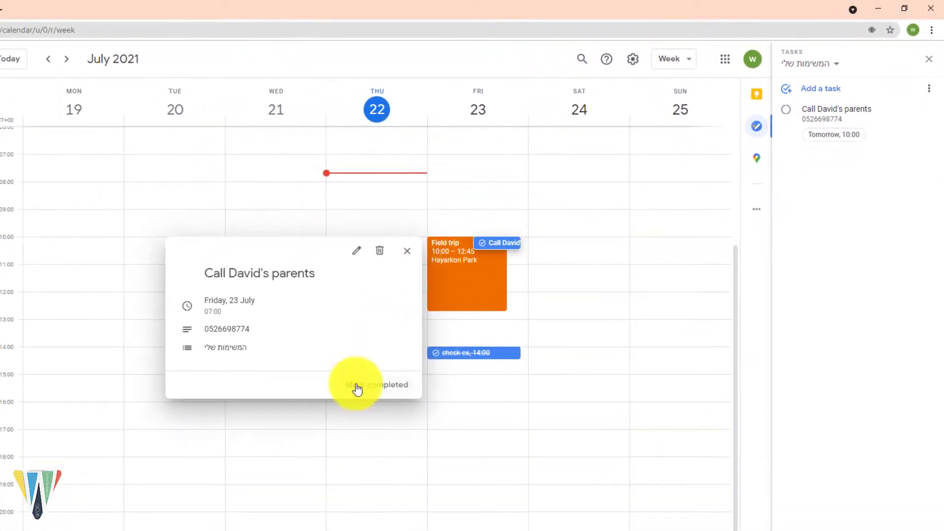
left_click(397, 389)
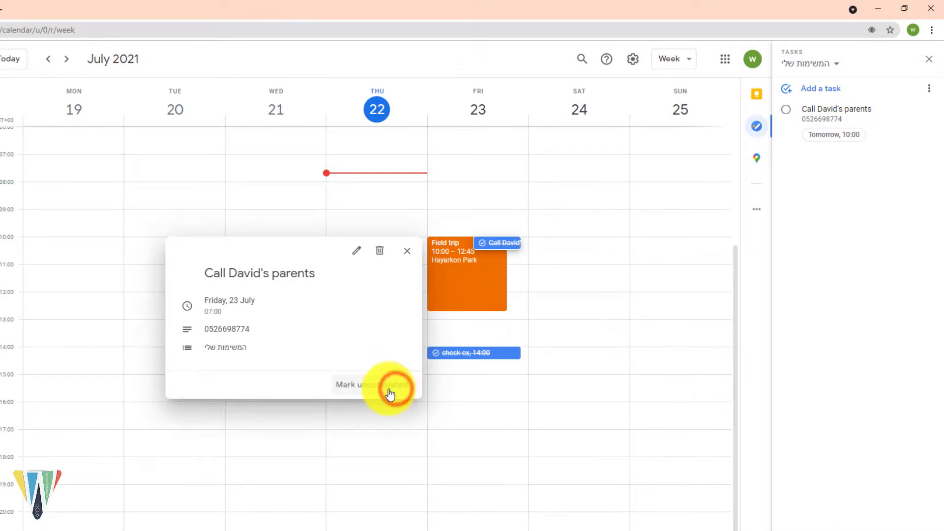
left_click(407, 251)
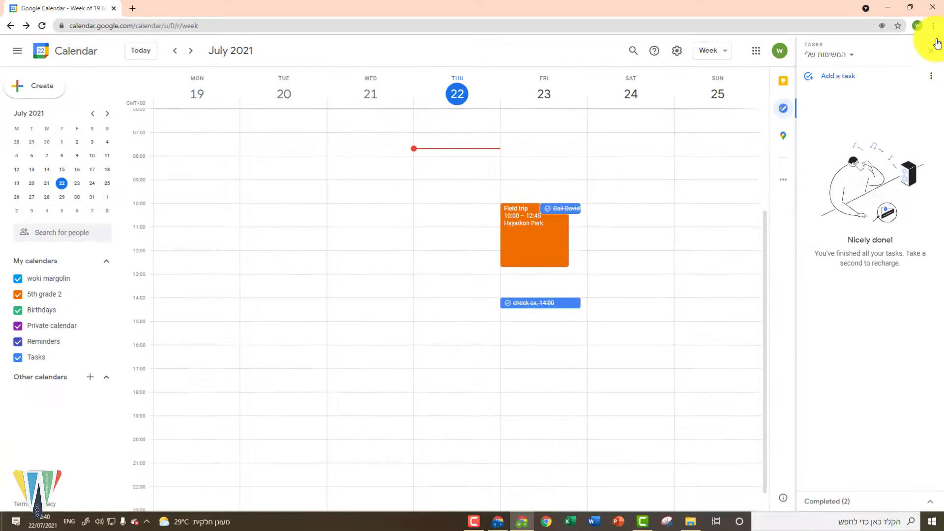
left_click(934, 49)
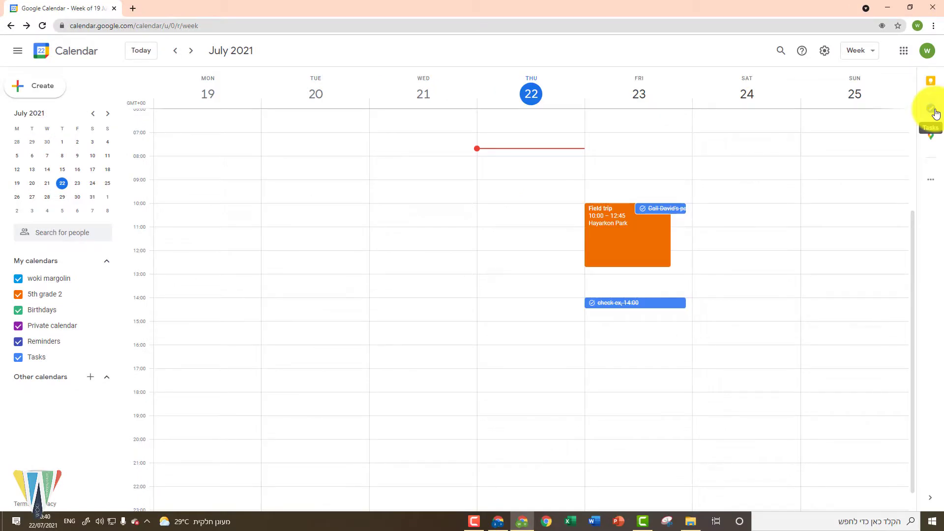
Step: Open the Gmail inbox in a new tab and show its Tasks side panel
left_click(135, 7)
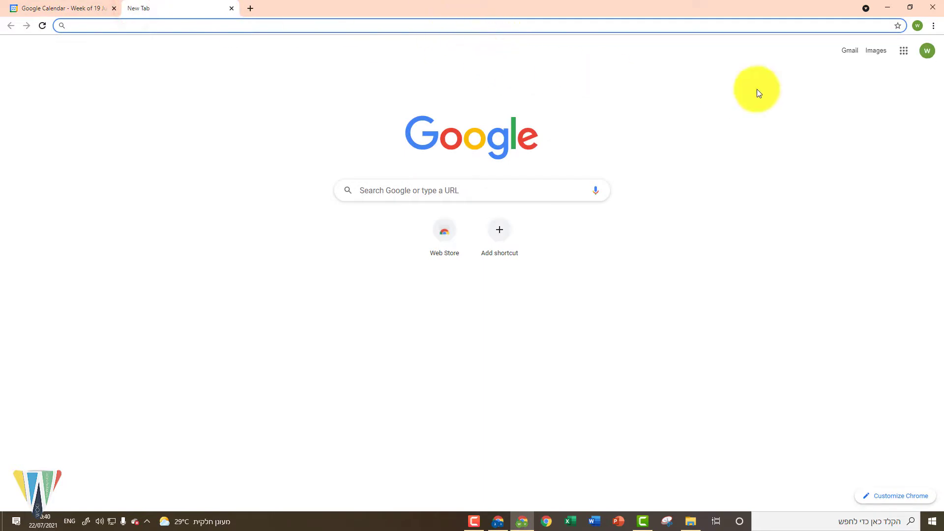
left_click(856, 52)
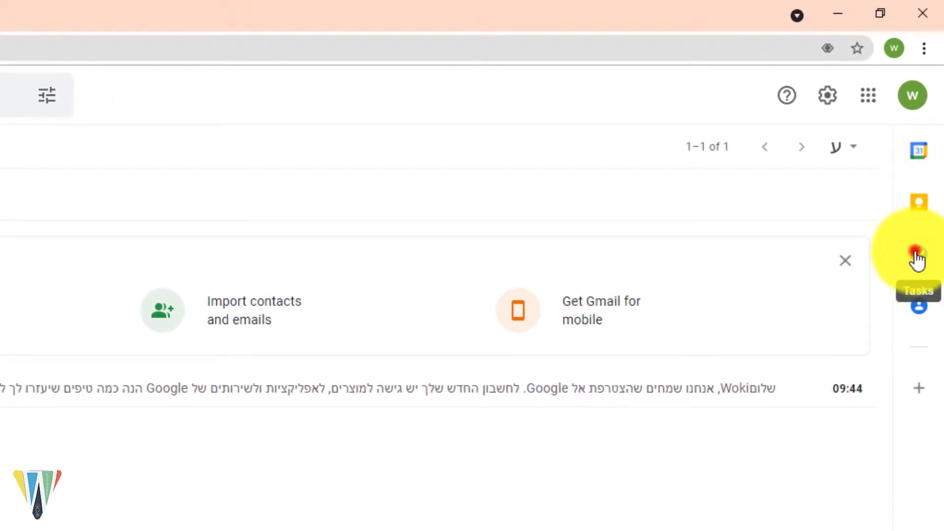
left_click(918, 259)
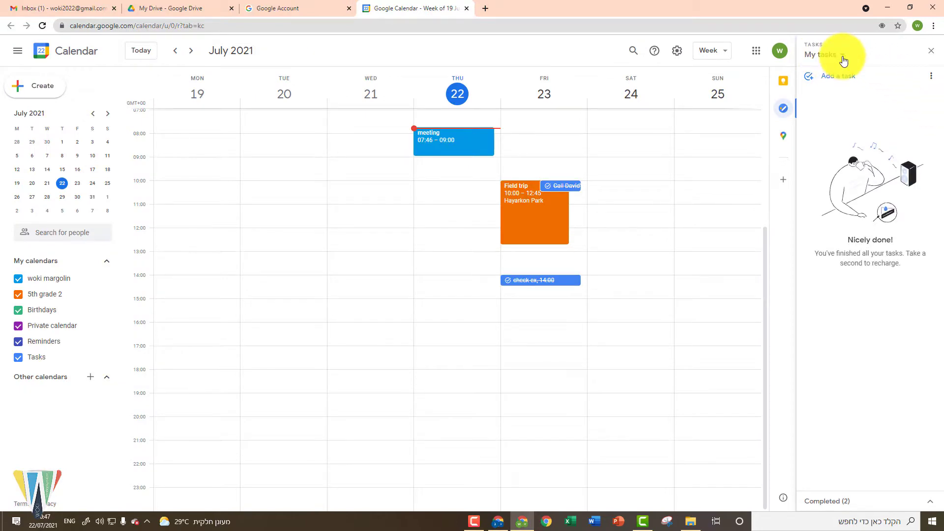
Step: Create two new task lists named Exams and Trips
left_click(844, 60)
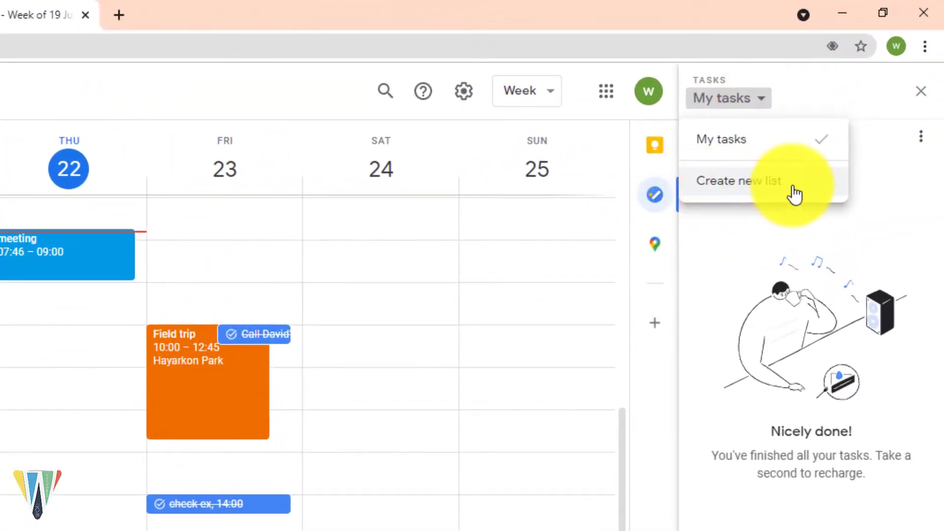
left_click(793, 190)
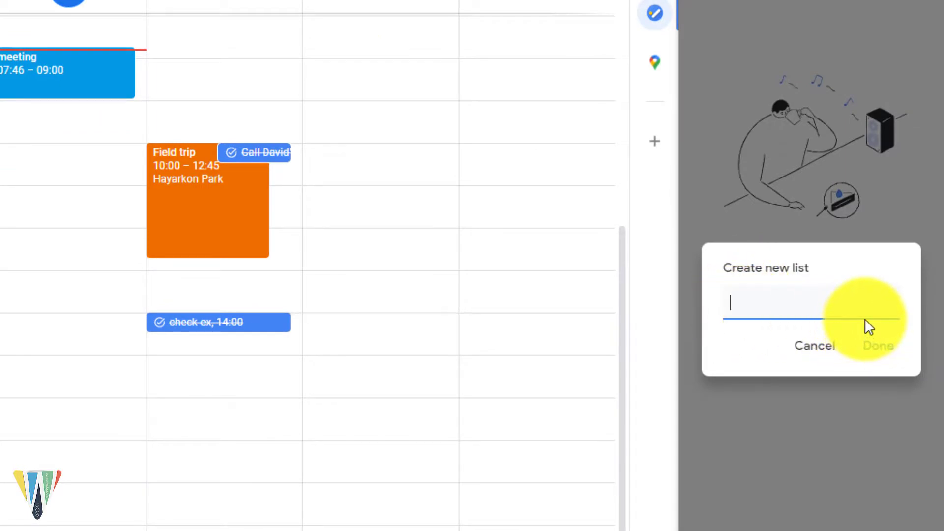
type("Exams")
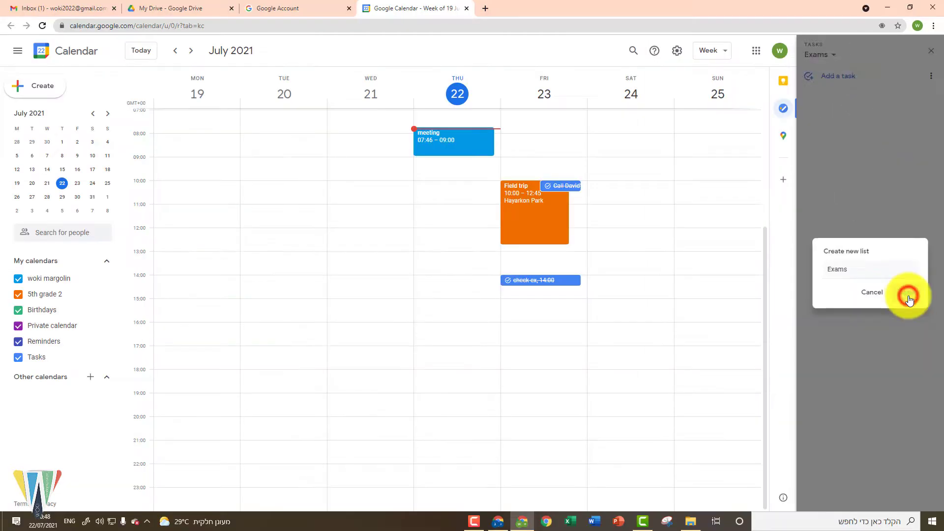
left_click(879, 350)
left_click(833, 54)
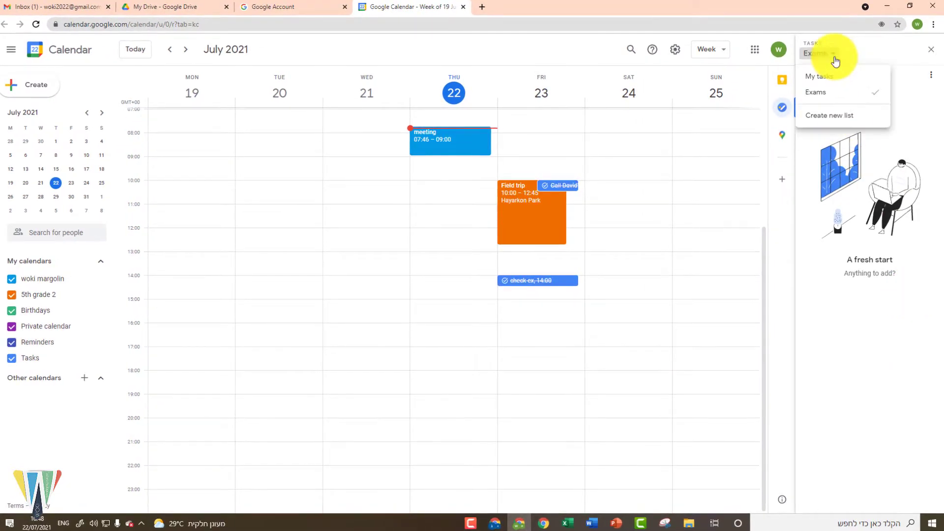
left_click(827, 118)
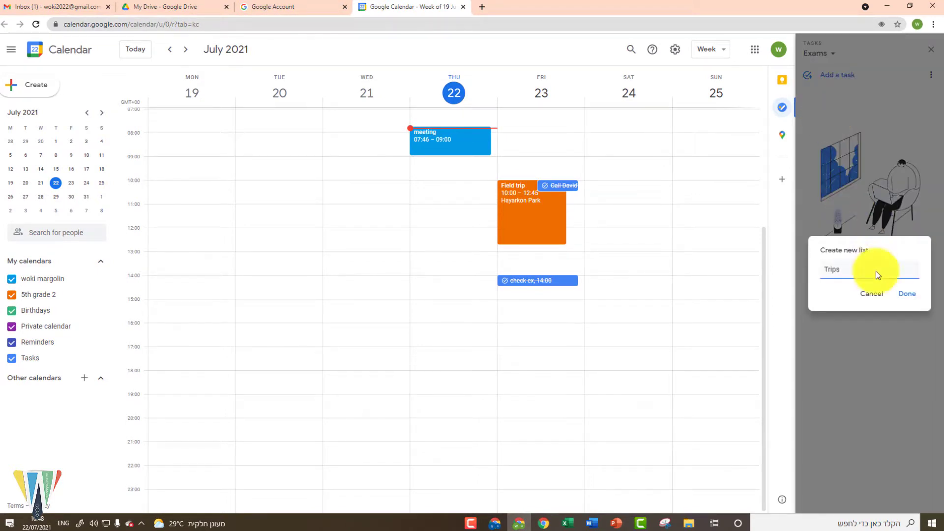
left_click(907, 293)
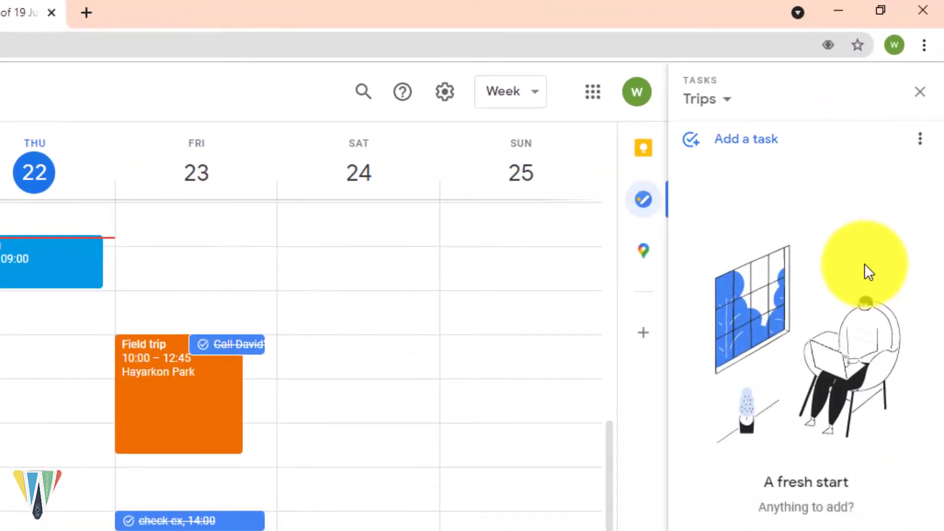
Step: Switch to the Exams list and start a new blank task there
left_click(747, 90)
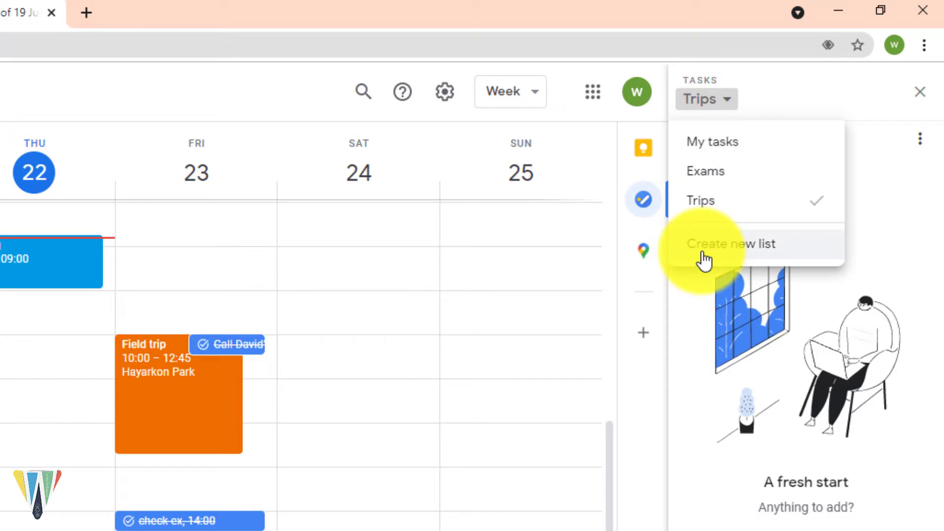
left_click(723, 182)
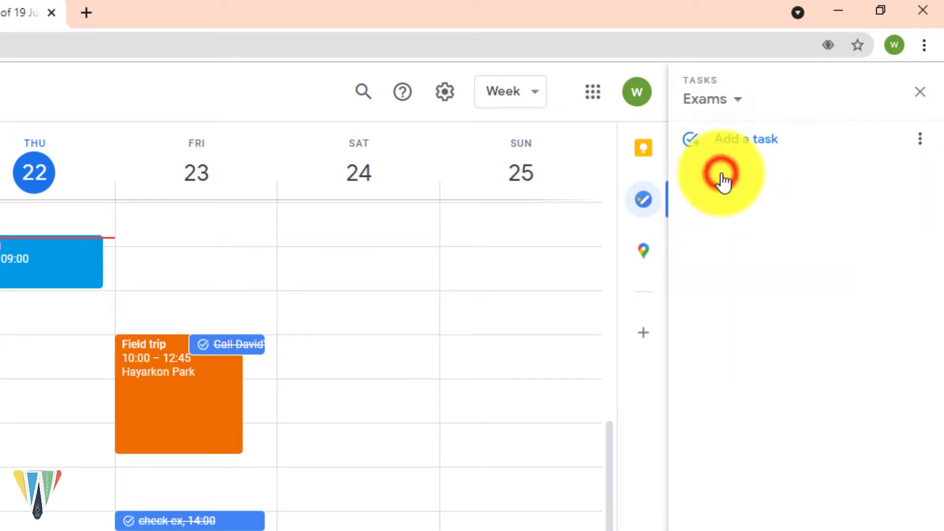
left_click(755, 148)
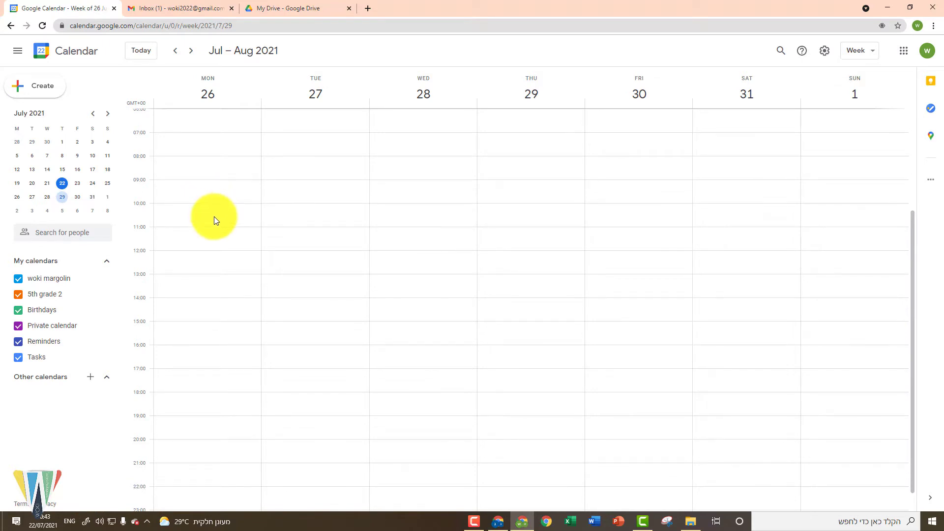
Step: Save an 'English lesson' event for Monday 26 July, 09:00–11:00, in 5th grade 2 with Meet
left_click(205, 193)
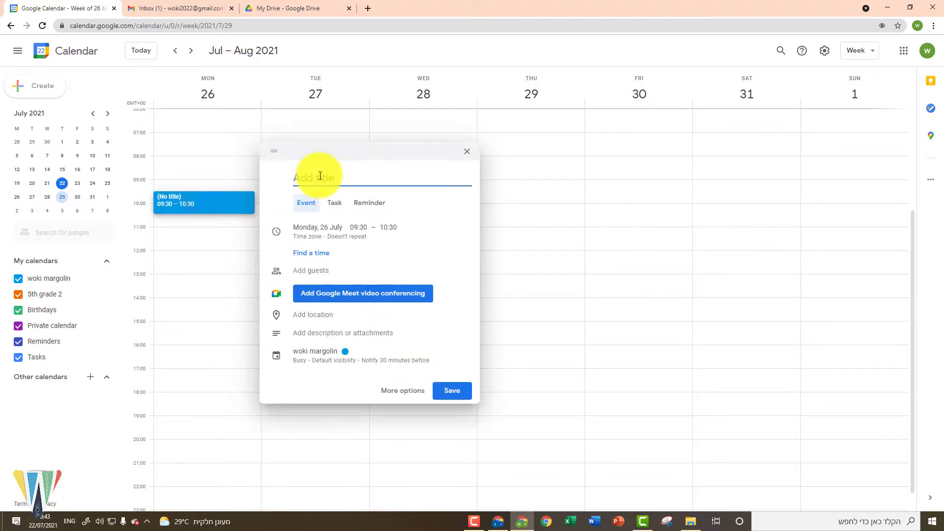
type("English lesson")
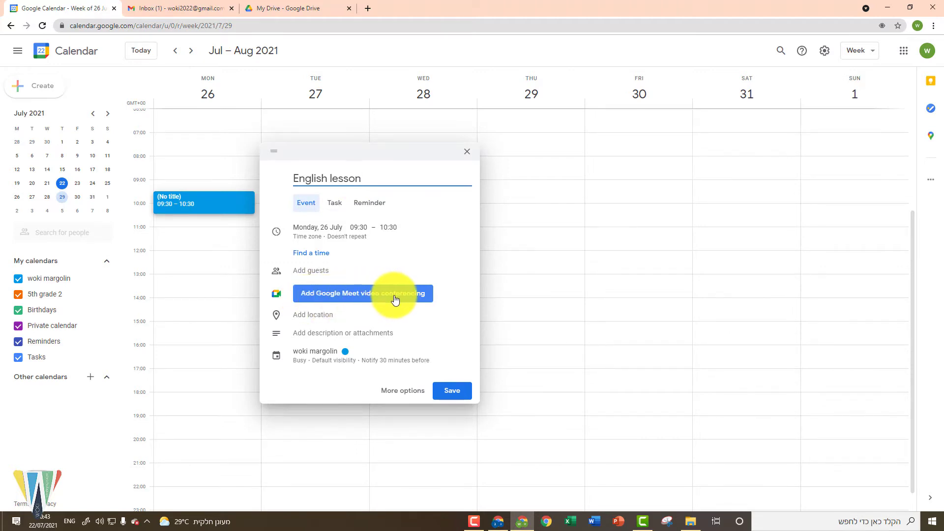
left_click(384, 295)
left_click(315, 354)
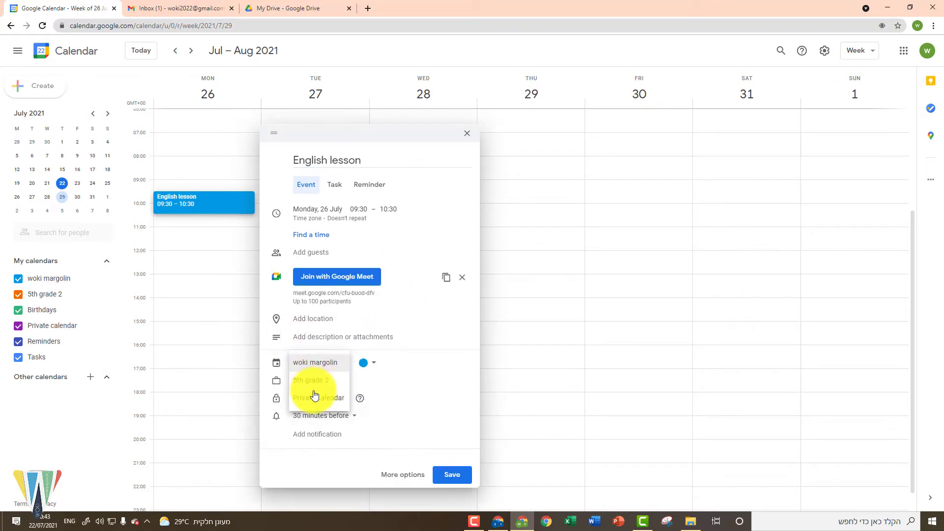
left_click(313, 359)
left_click(305, 387)
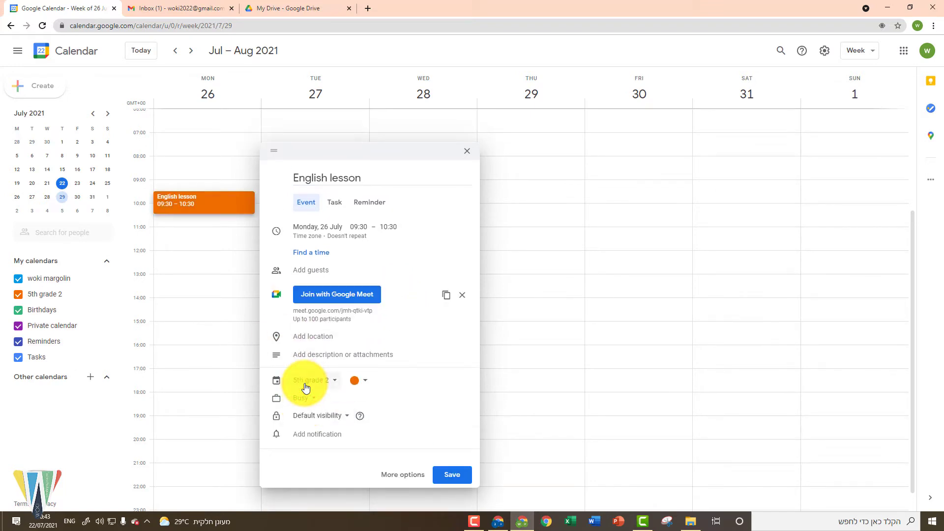
left_click(359, 227)
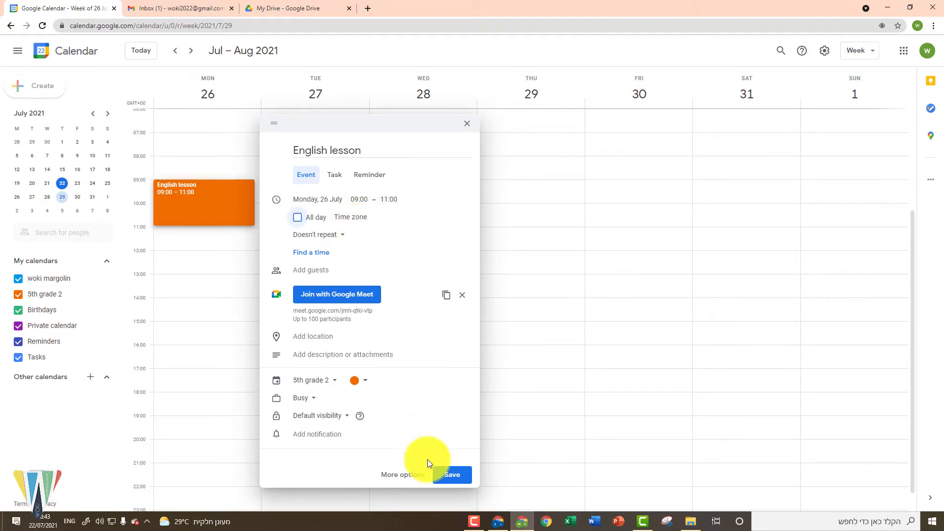
left_click(451, 475)
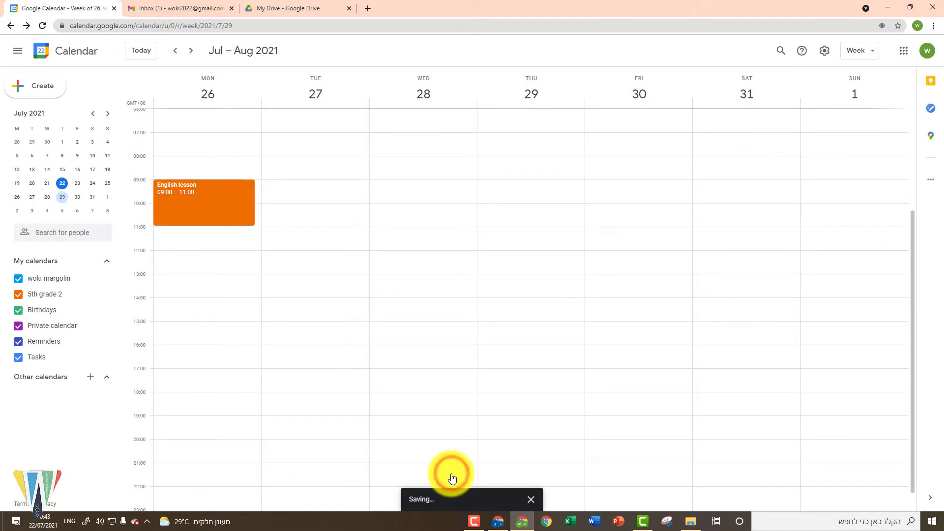
Step: Join the English lesson's Google Meet call from its event details
left_click(222, 214)
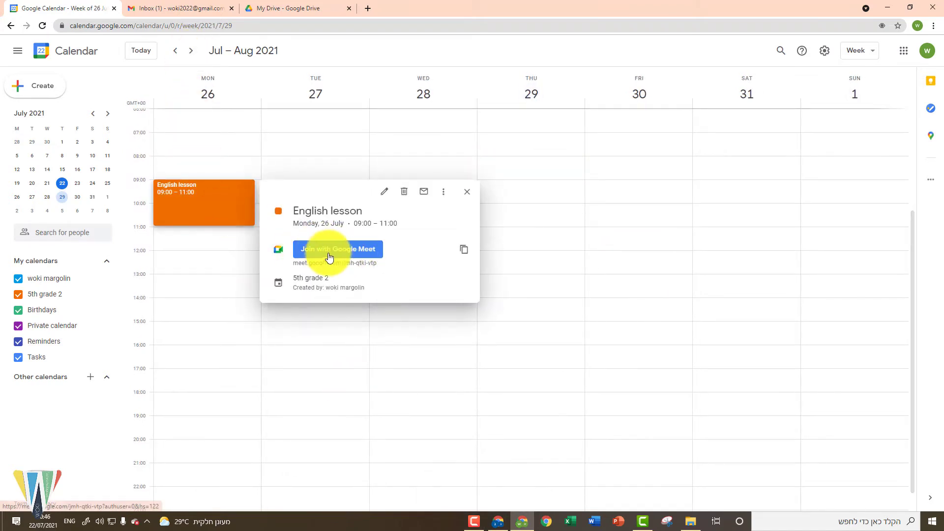
left_click(353, 253)
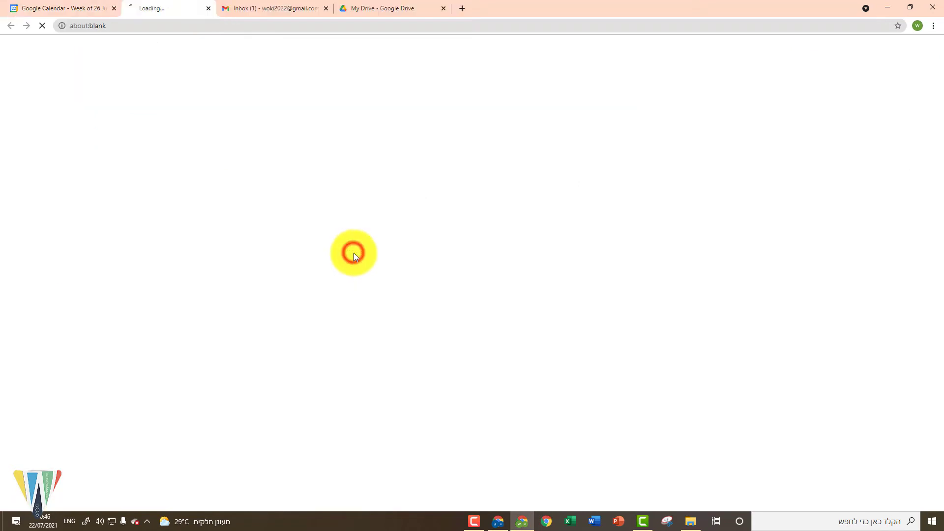